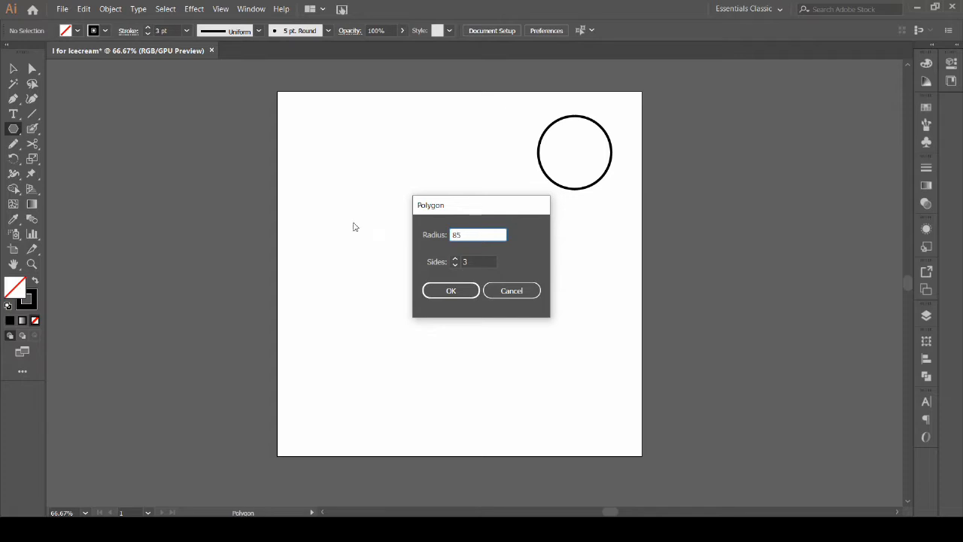
Step: Create a three-sided polygon with an 85 px radius and rotate it 180° so it points downward
left_click(450, 291)
left_click_drag(337, 187, 464, 322)
Step: Resize the triangle, without constrained proportions, to 85 px wide and 150 px high
left_click(566, 31)
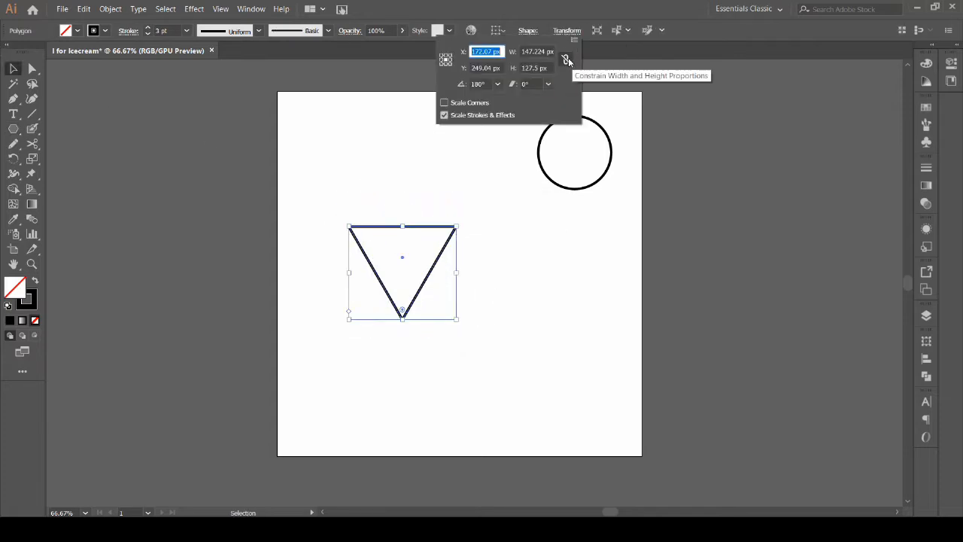
left_click(565, 59)
left_click(513, 67)
type("150")
left_click_drag(544, 51, 521, 52)
type("85")
key("Return")
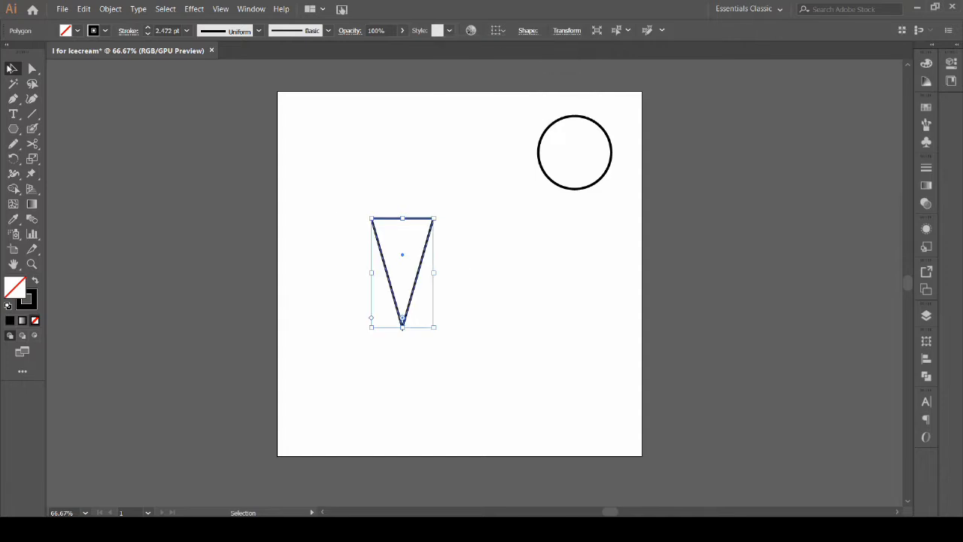
Step: Move the triangle to the lower middle of the artboard and the large circle above it
left_click_drag(404, 257, 441, 300)
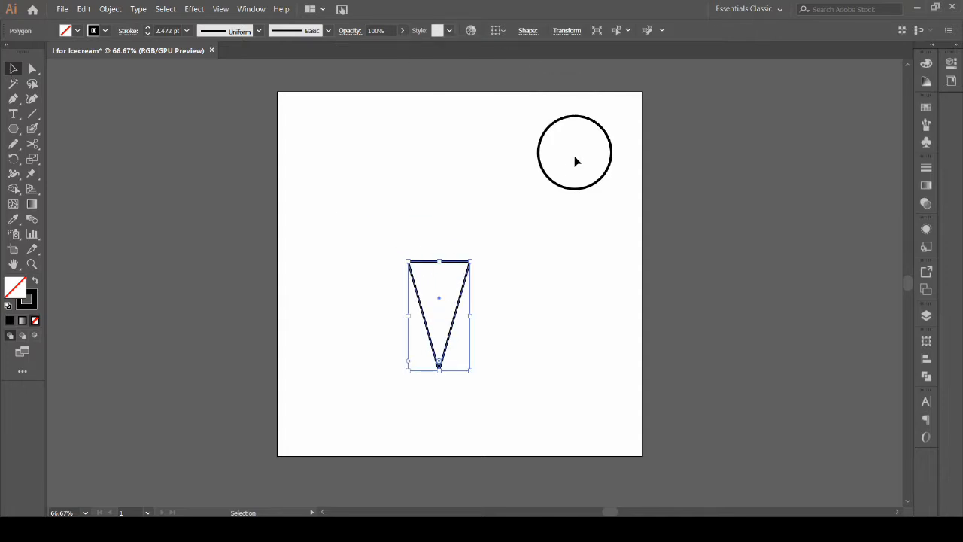
left_click_drag(575, 153, 444, 157)
left_click(457, 131)
Step: Draw a 25 px circle beside the large circle and duplicate it into a horizontal row of five
scroll(466, 130, "up", 3)
left_click_drag(543, 185, 512, 215)
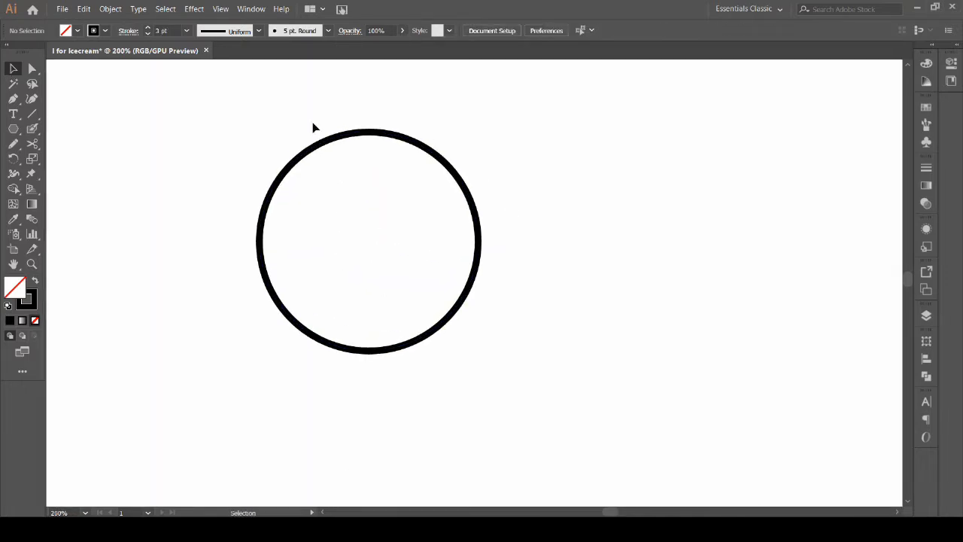
left_click_drag(13, 129, 61, 158)
left_click(597, 241)
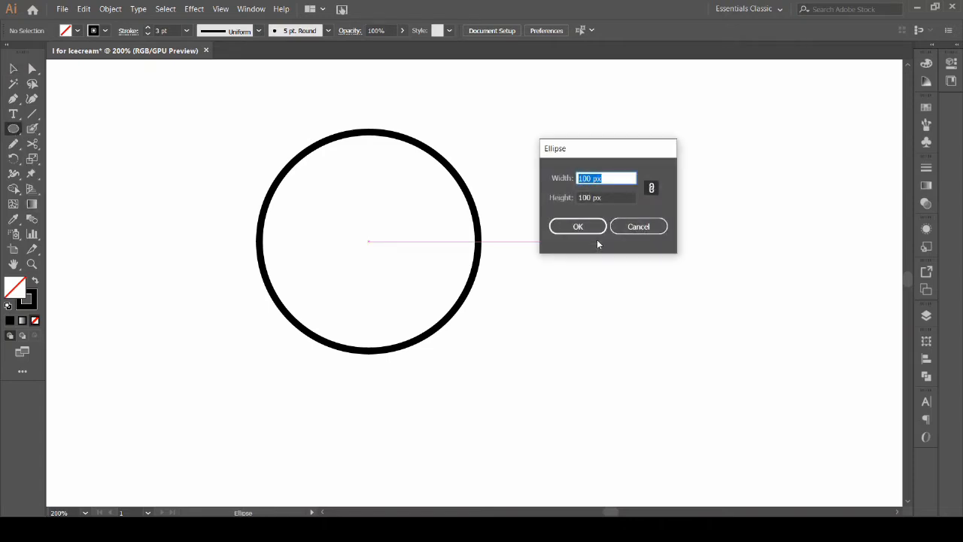
type("25")
key("Return")
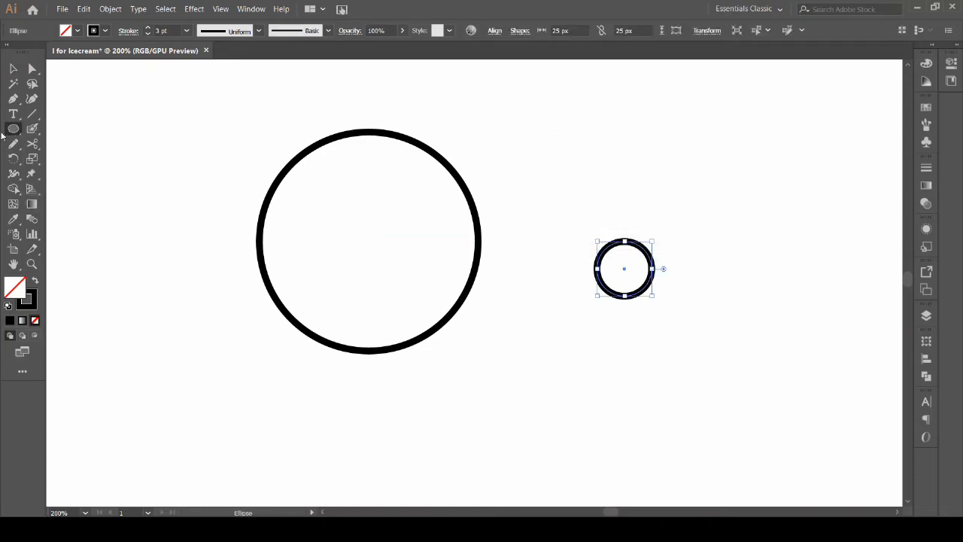
left_click_drag(632, 277, 802, 276)
left_click(675, 276)
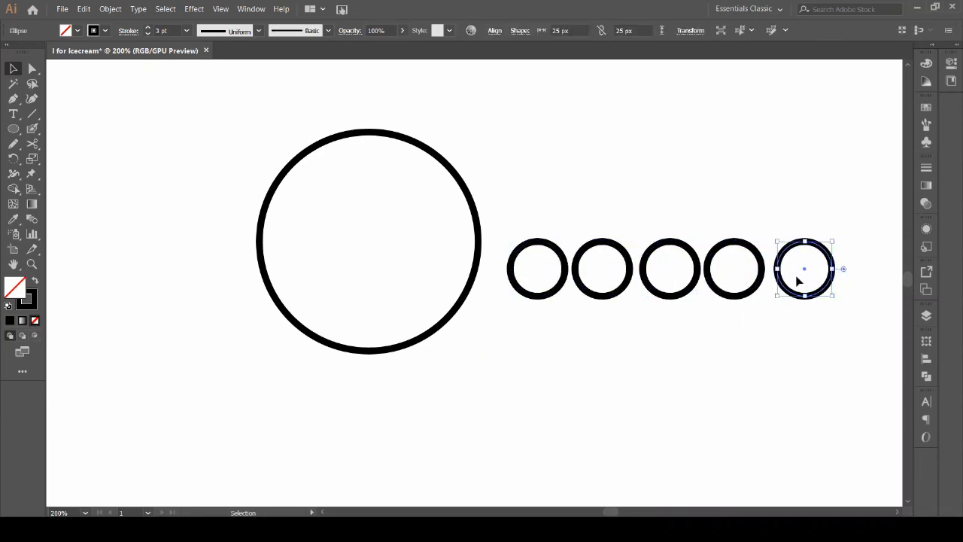
Step: Draw a rectangle about 125 by 67 px covering the lower half of the large circle
left_click(398, 147)
left_click_drag(12, 132, 55, 156)
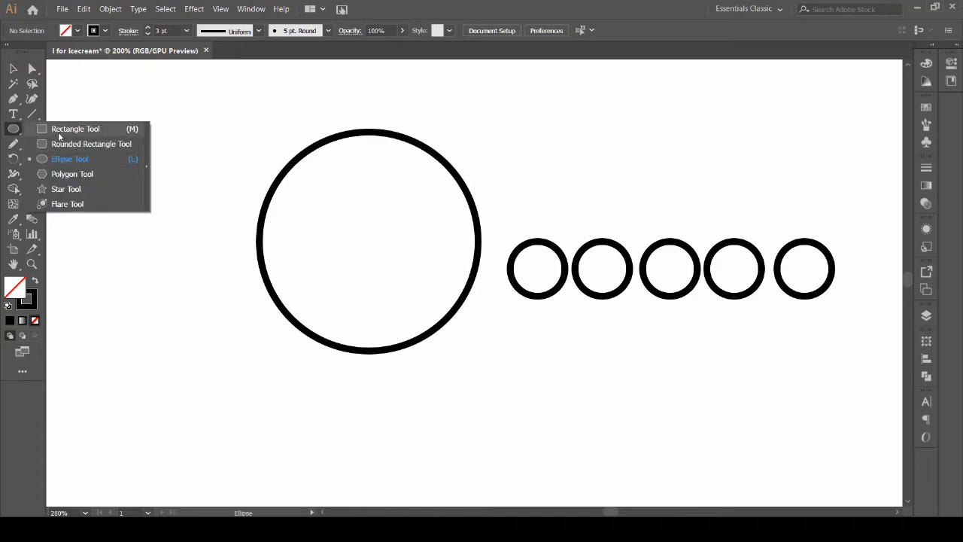
left_click(58, 132)
left_click_drag(219, 241, 495, 388)
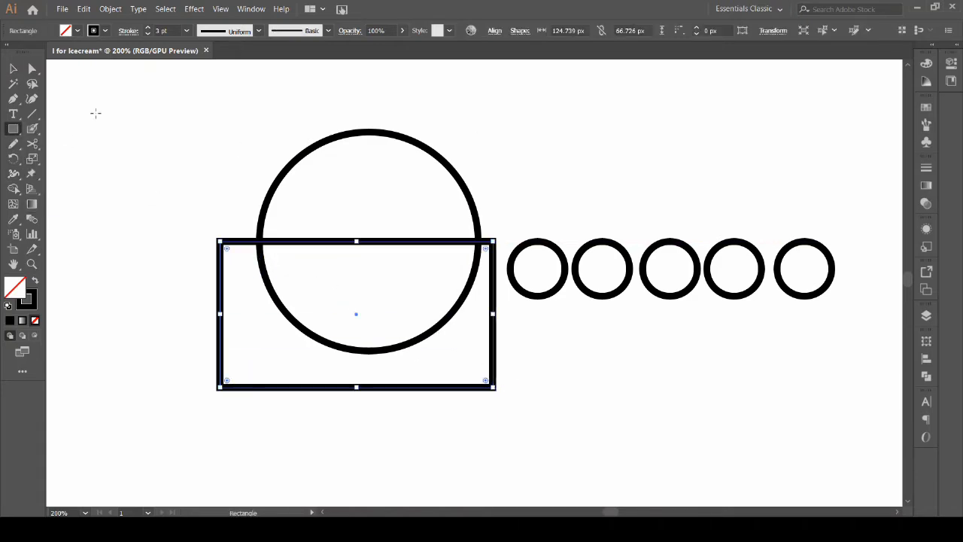
Step: Subtract the rectangle from the large circle with Minus Front to leave the upper half
left_click(404, 139, "shift")
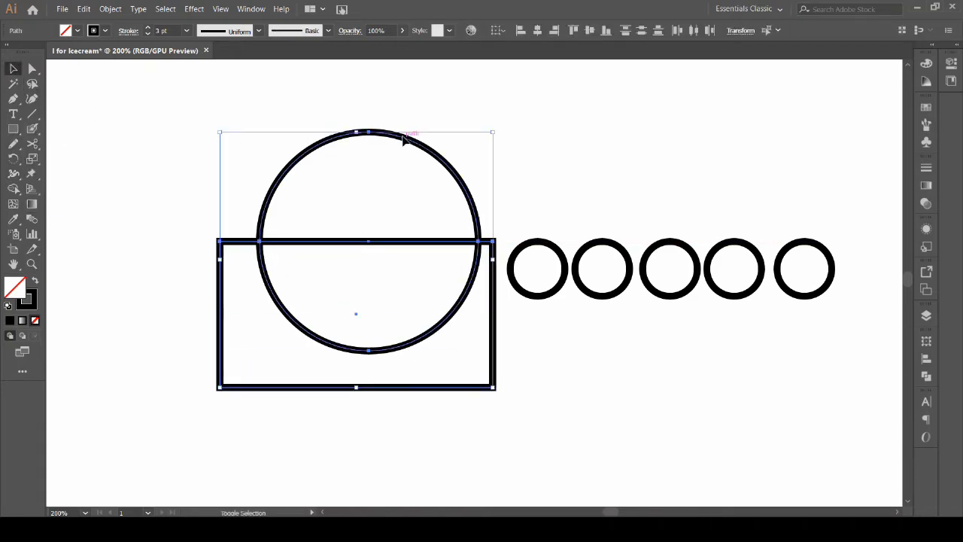
left_click(927, 316)
left_click(927, 376)
left_click(803, 369)
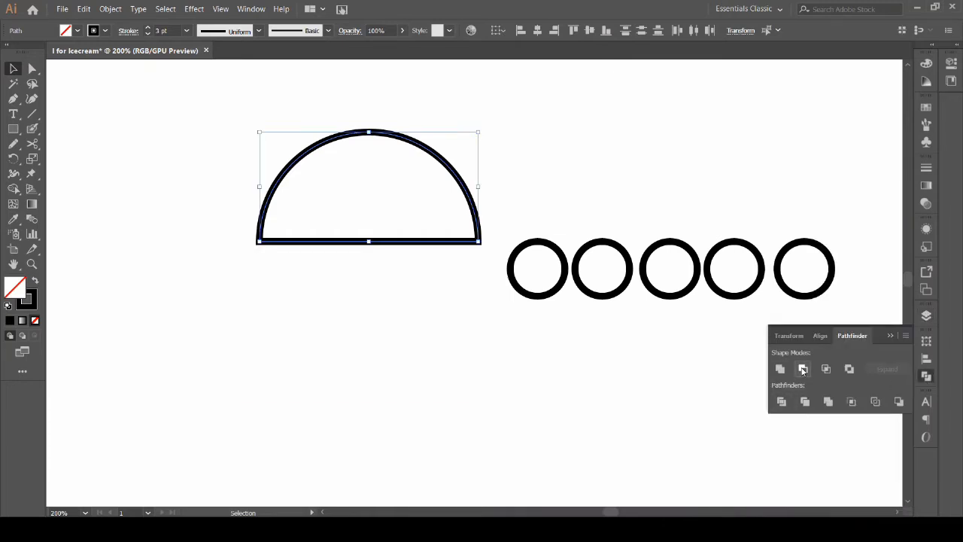
left_click(484, 377)
Step: Center the two outermost small circles on the half circle's lower corners and place the other three below its base
left_click(537, 271)
left_click_drag(537, 272, 259, 244)
left_click_drag(804, 269, 479, 242)
left_click_drag(558, 211, 442, 291)
Step: Nudge the small circles on the two lower corners inward by about 5 px each
scroll(326, 206, "up", 2)
left_click(456, 249)
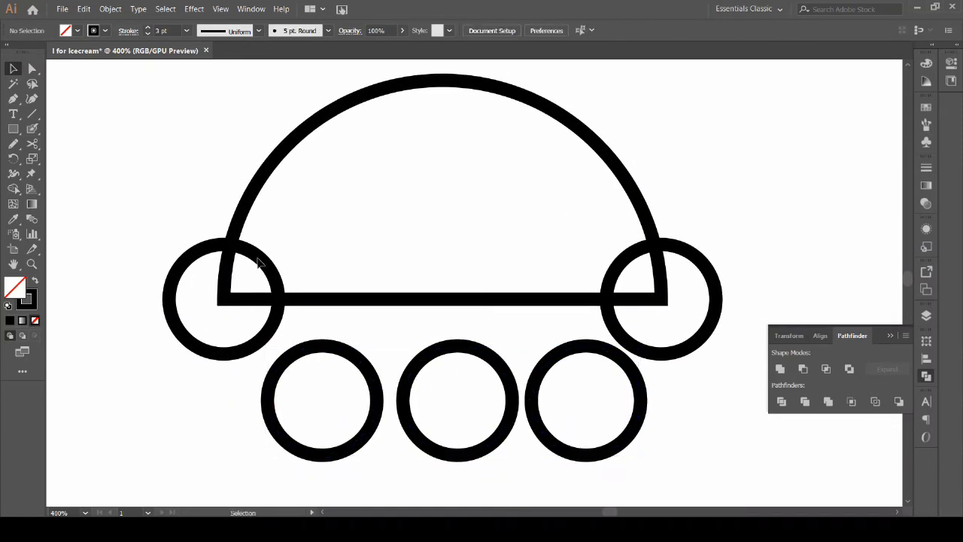
left_click(268, 263)
key("Right")
key("Right")
key("Right")
key("Right")
key("Right")
key("Right")
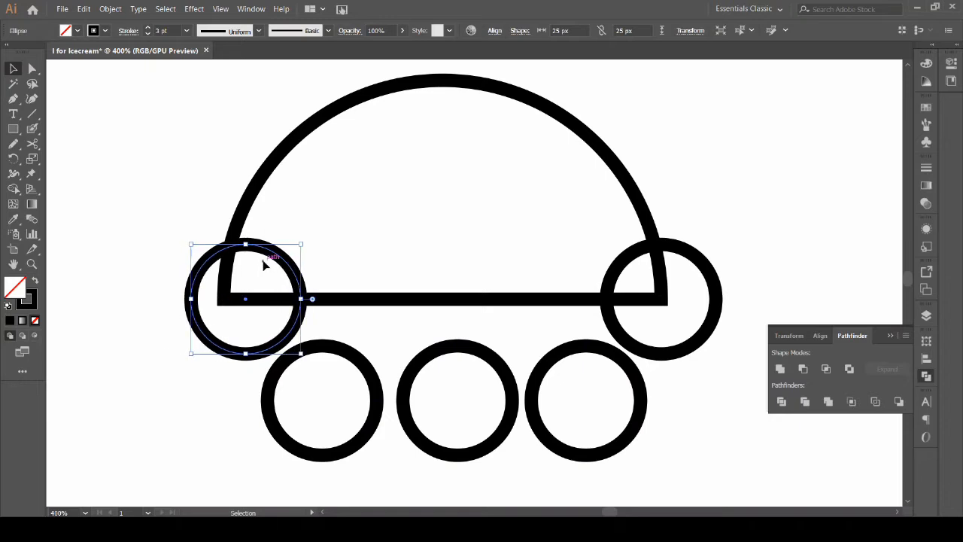
left_click(686, 282)
left_click(716, 291)
key("Left")
key("Left")
key("Left")
key("Left")
key("Left")
key("Left")
key("Left")
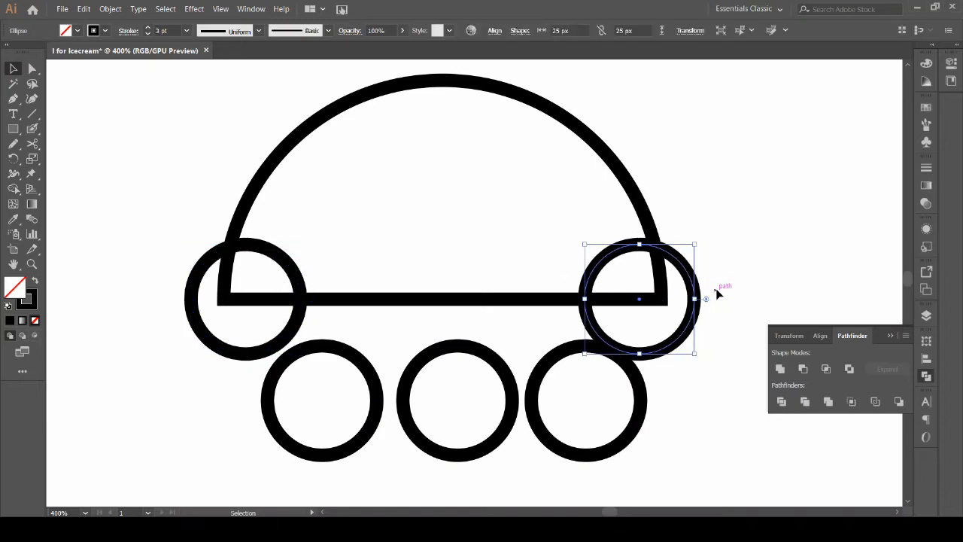
Step: Align the three lower circles vertically with the corner circles and distribute all five evenly across the base
left_click_drag(684, 408, 271, 410)
left_click(296, 321, "shift")
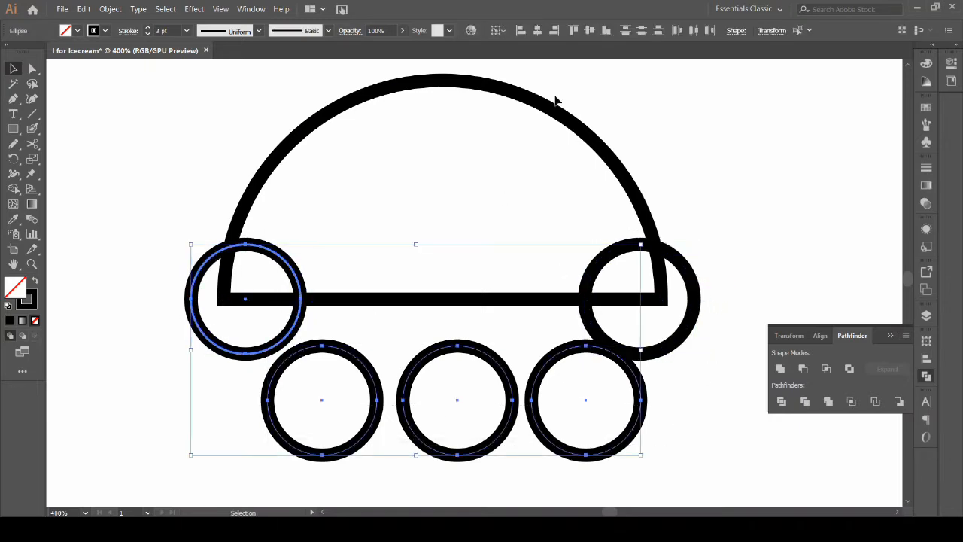
left_click(589, 30)
left_click_drag(210, 447, 679, 325)
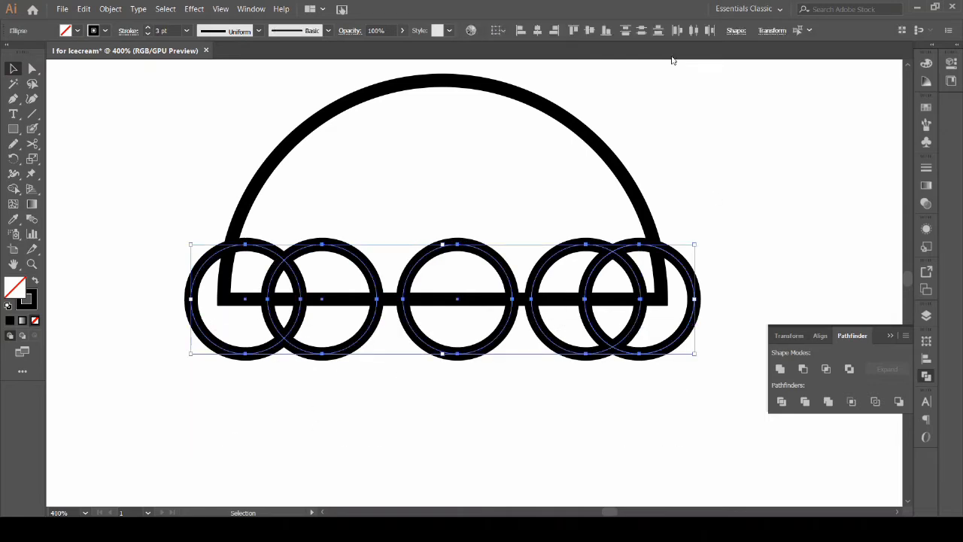
left_click(694, 31)
left_click(720, 163)
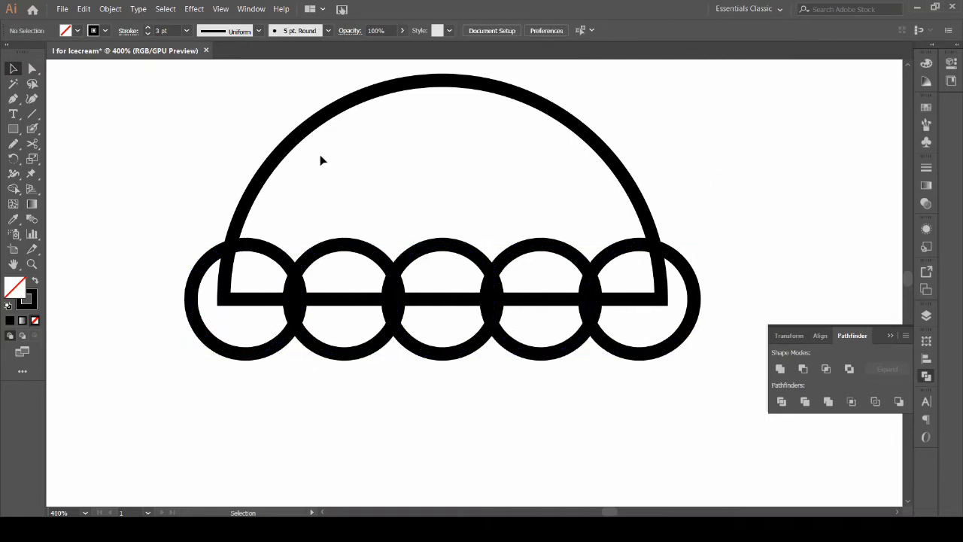
Step: Unite the half circle and the five small circles into one scoop shape and give its stroke round corner joins
scroll(210, 155, "up", 3)
scroll(173, 132, "down", 1)
left_click_drag(613, 380, 736, 474)
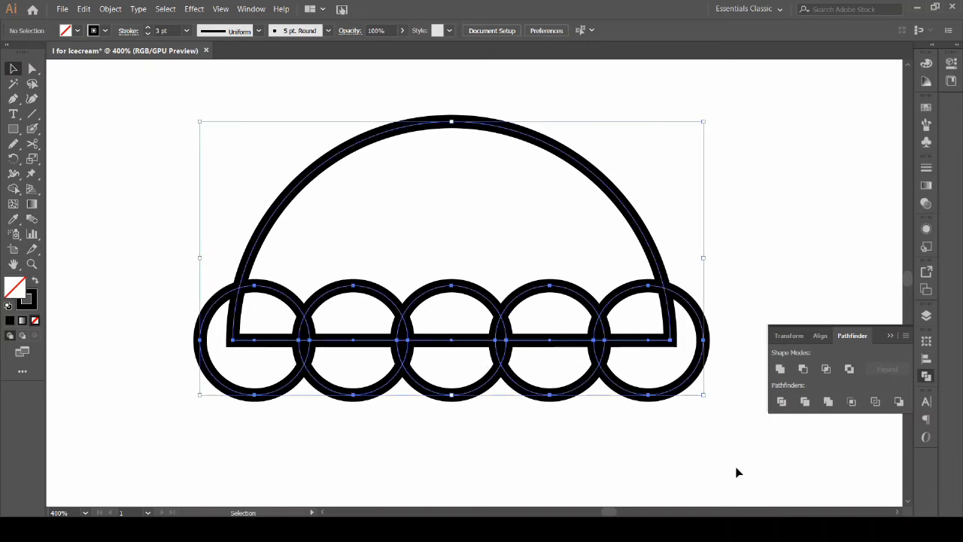
left_click(781, 369)
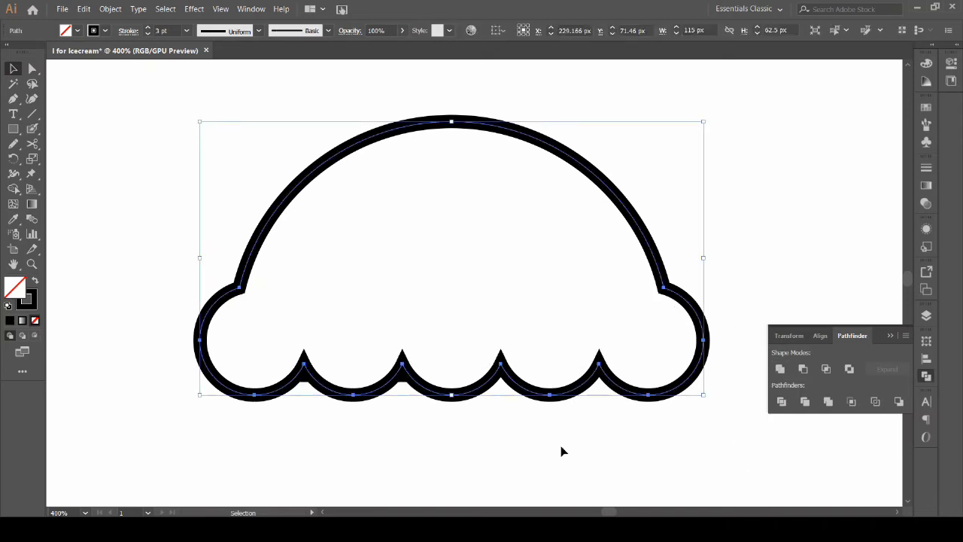
left_click(925, 168)
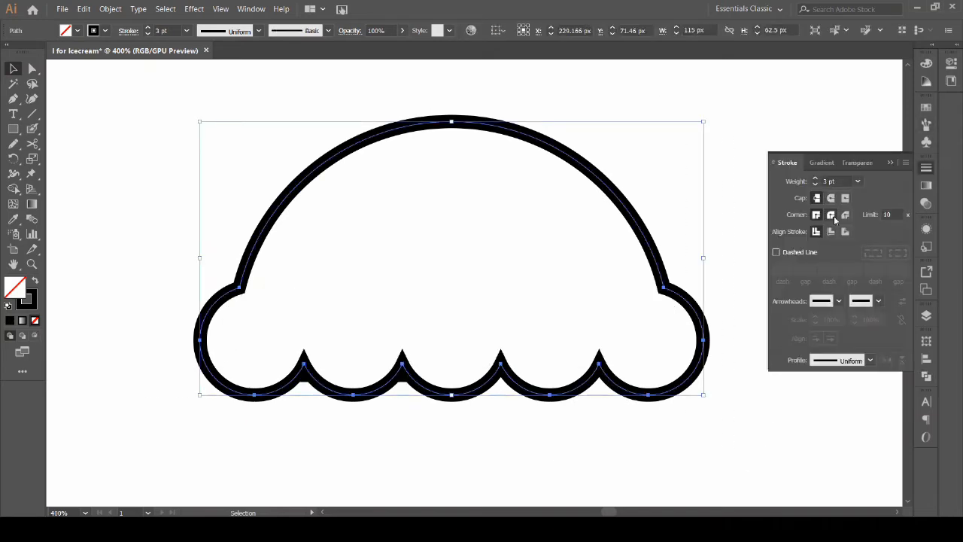
left_click(680, 218)
Step: Offset the scoop outline by -6 px with Miter joins and a miter limit of 4
left_click(489, 120)
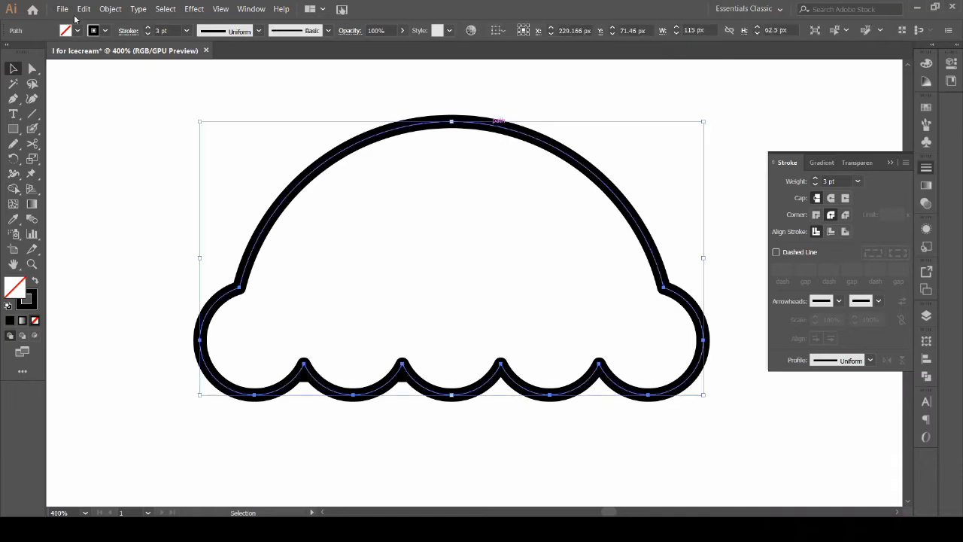
left_click(111, 9)
mouse_move(241, 257)
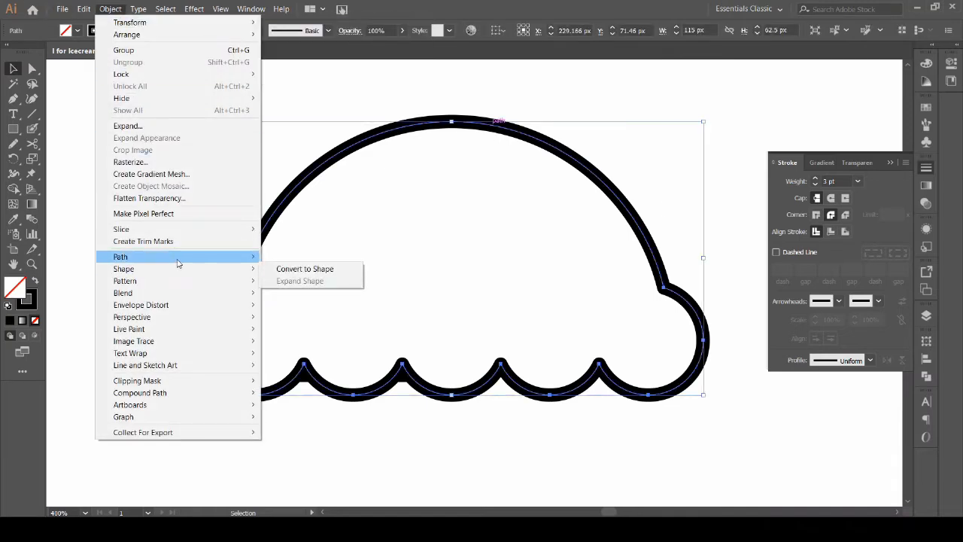
left_click(338, 300)
left_click(635, 193)
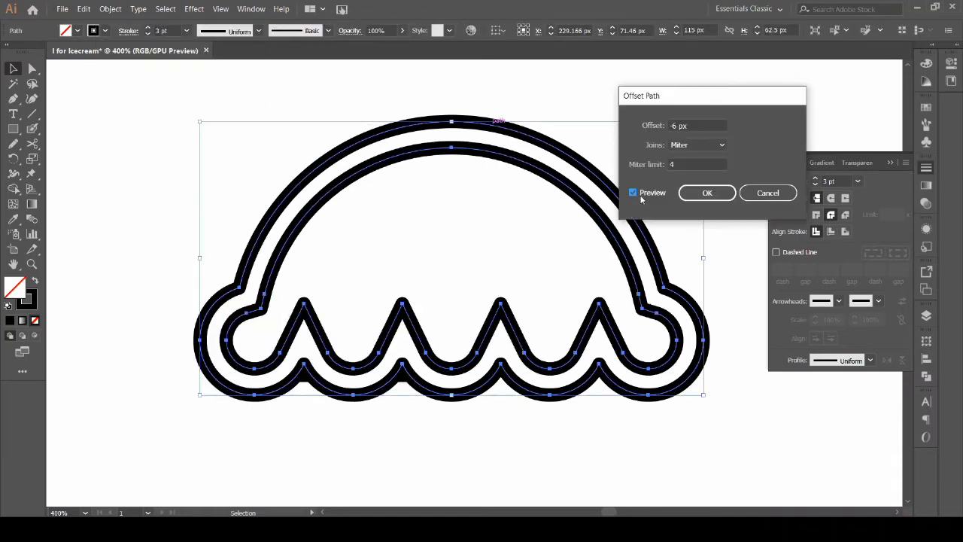
left_click(707, 193)
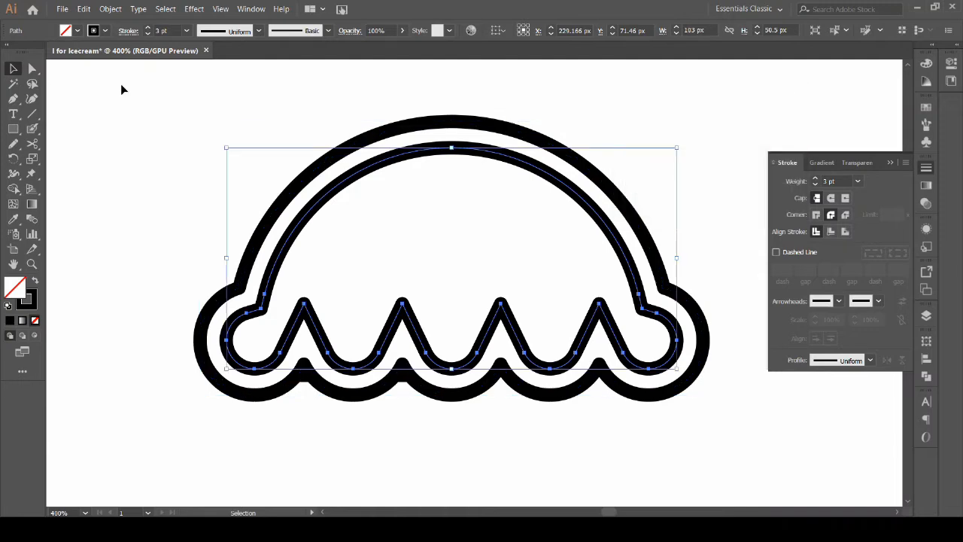
Step: Cut the inner outline with the Scissors tool along its upper-left arc and around its lower-left lobe
left_click(33, 145)
left_click(286, 237)
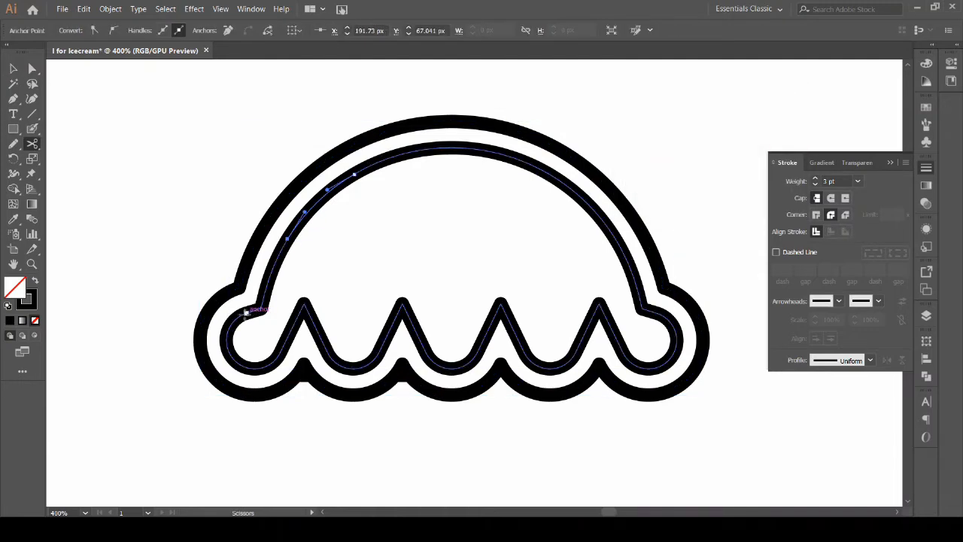
left_click(246, 311)
left_click(280, 351)
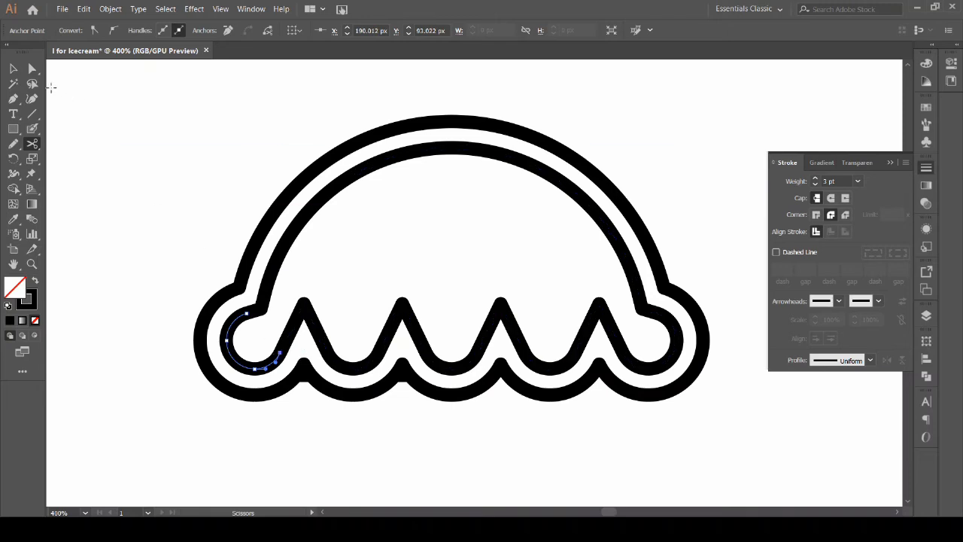
Step: Delete the unwanted inner outline segments, keeping only the short upper-left arc and the lower-left lobe curve
left_click(267, 287)
key("Delete")
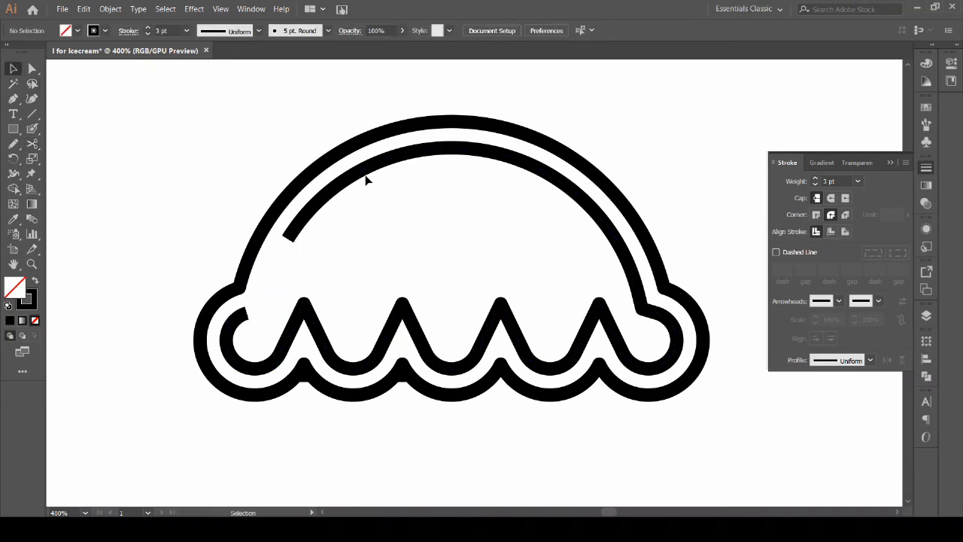
left_click(447, 149)
key("Delete")
Step: Give the two remaining highlight strokes round caps
left_click(319, 203)
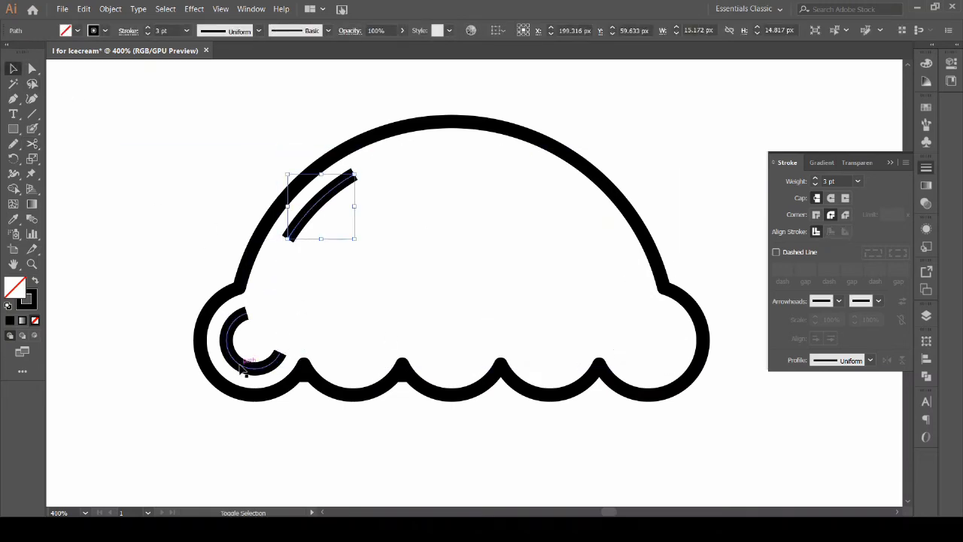
left_click(247, 366, "shift")
left_click(624, 151)
Step: Select the scoop with its highlights and move it straight down to just above the cone triangle
scroll(625, 150, "down", 5)
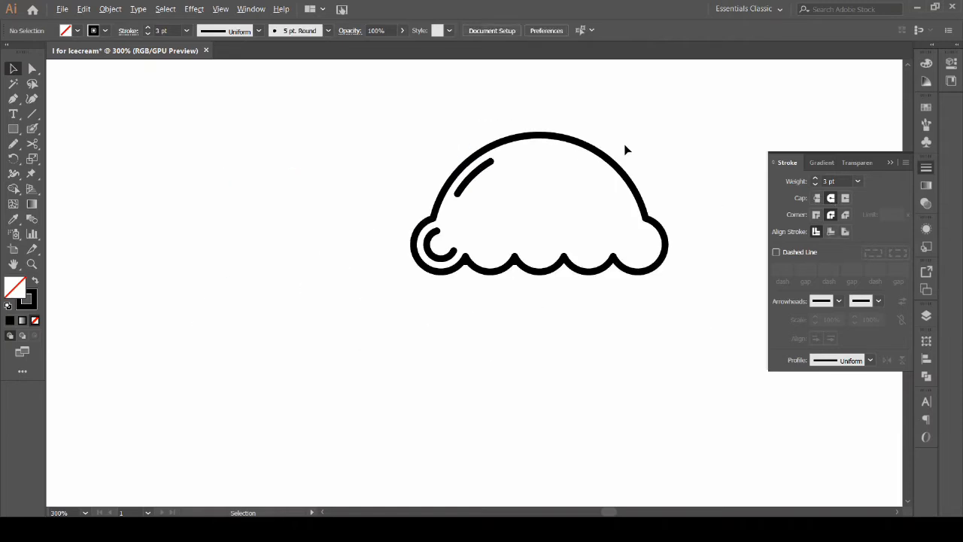
left_click_drag(565, 198, 565, 198)
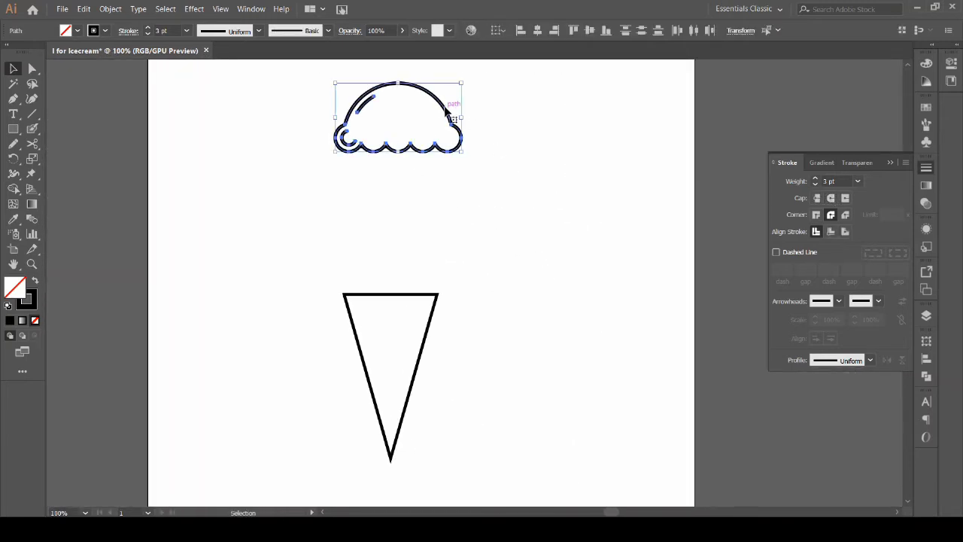
left_click_drag(449, 109, 450, 225)
left_click(388, 341)
Step: Fill the scoop outline with white
scroll(380, 341, "up", 1)
left_click_drag(649, 309, 568, 359)
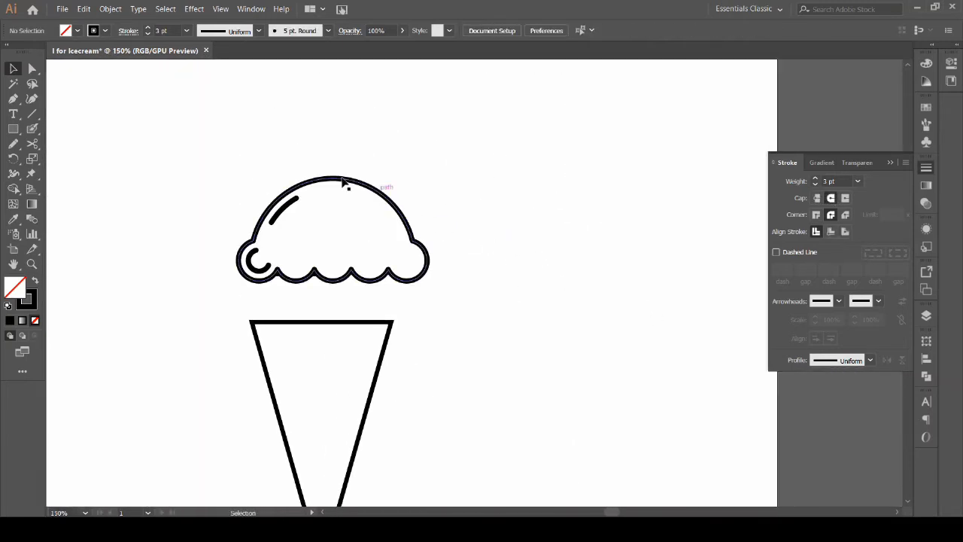
left_click(391, 199)
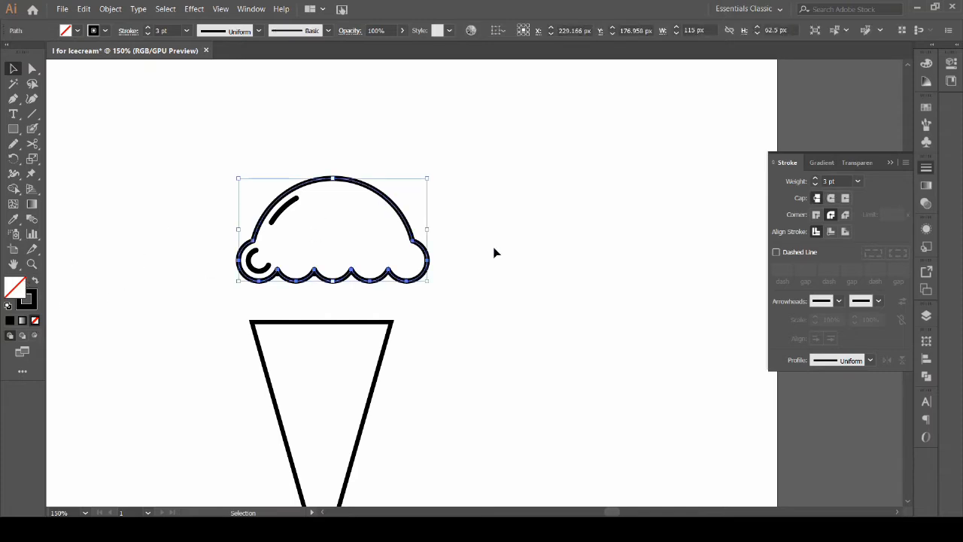
left_click(927, 107)
left_click(796, 144)
left_click(490, 213)
Step: Duplicate the scoop with its highlights directly to the right of the original
left_click_drag(507, 244, 430, 222)
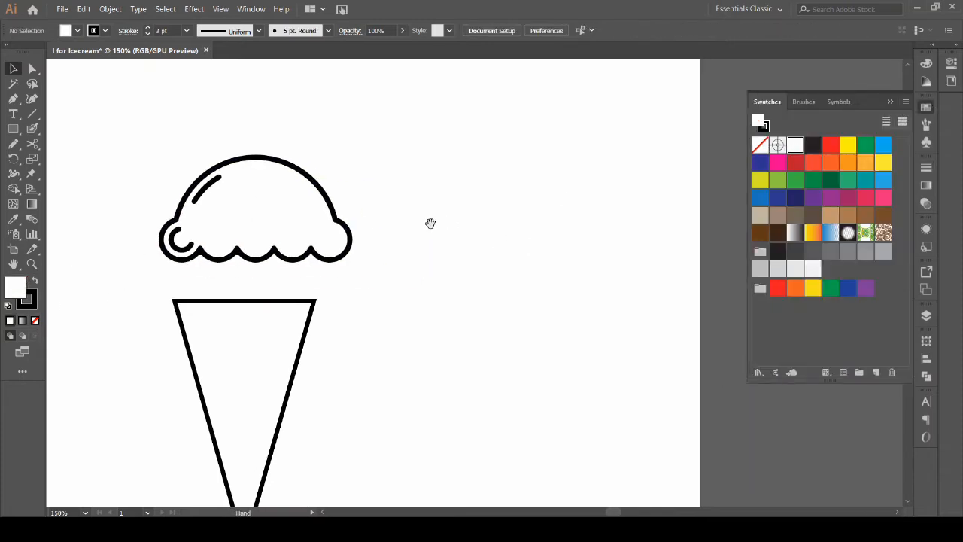
key("v")
left_click_drag(122, 133, 410, 269)
left_click_drag(311, 266, 515, 265)
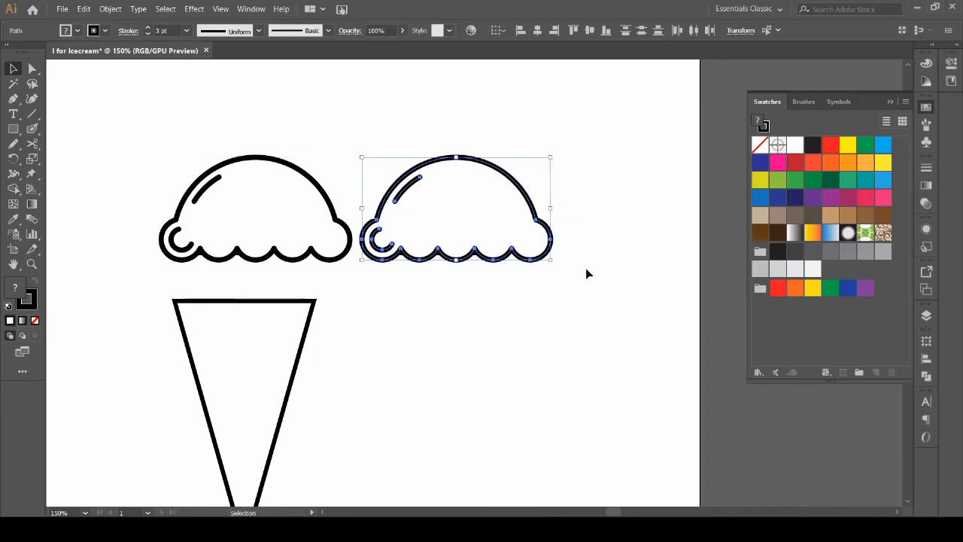
Step: Fill the duplicated scoop outline with bright pink
left_click(564, 221)
left_click(527, 189)
left_click(883, 197)
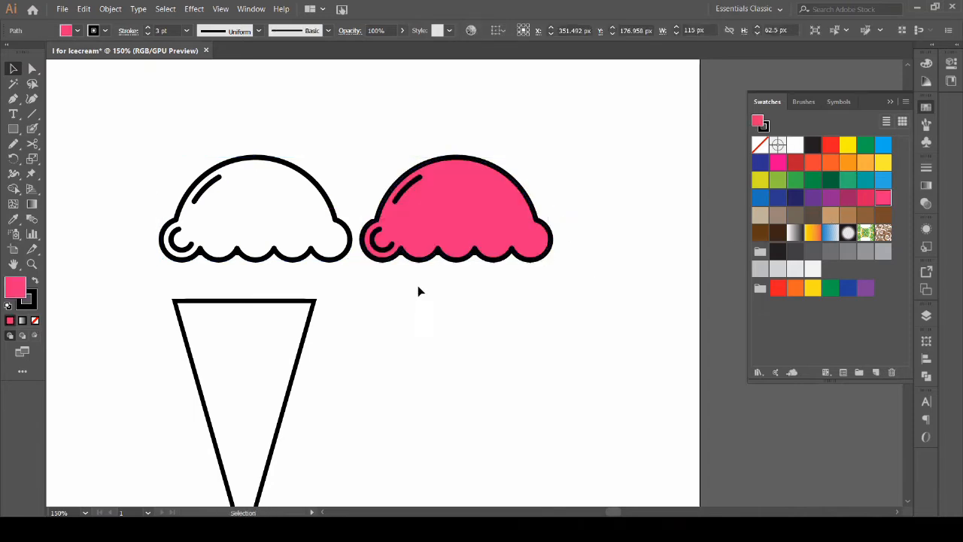
Step: Duplicate the pink scoop with its highlights directly above the original
left_click(419, 291)
left_click(504, 248)
scroll(507, 271, "up", 3)
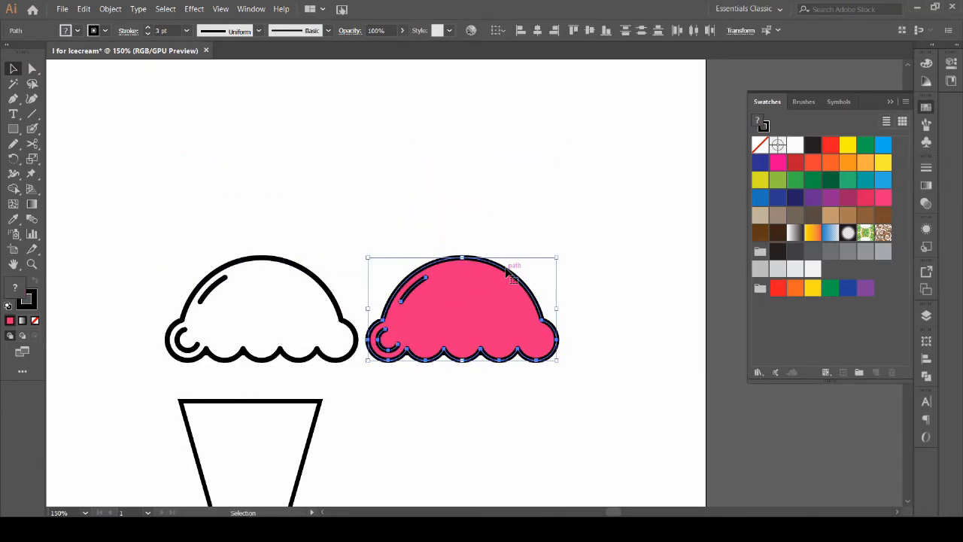
left_click_drag(516, 272, 518, 143)
Step: Fill the lower pink scoop outline with medium brown
left_click(480, 263)
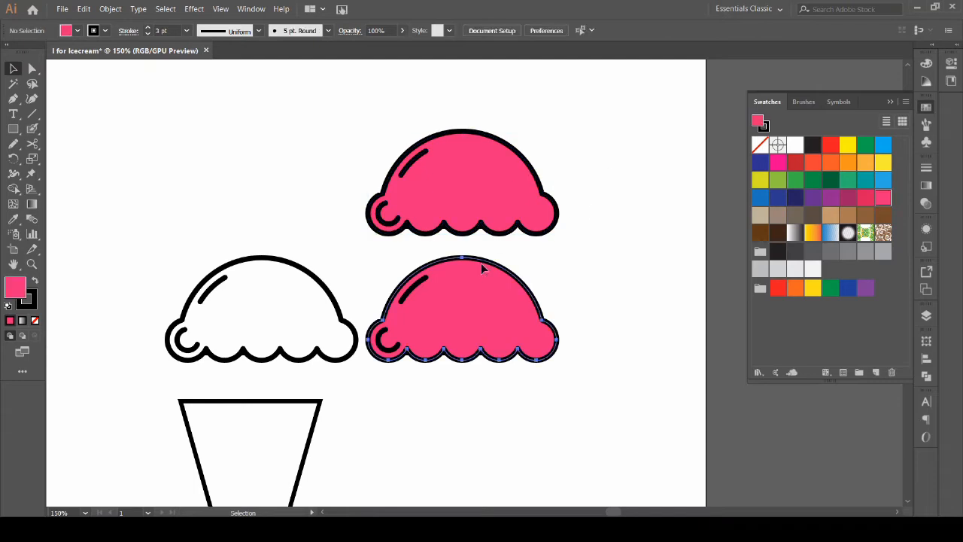
left_click(493, 394)
Step: Fill the cone triangle with light tan brown
left_click_drag(494, 393, 616, 271)
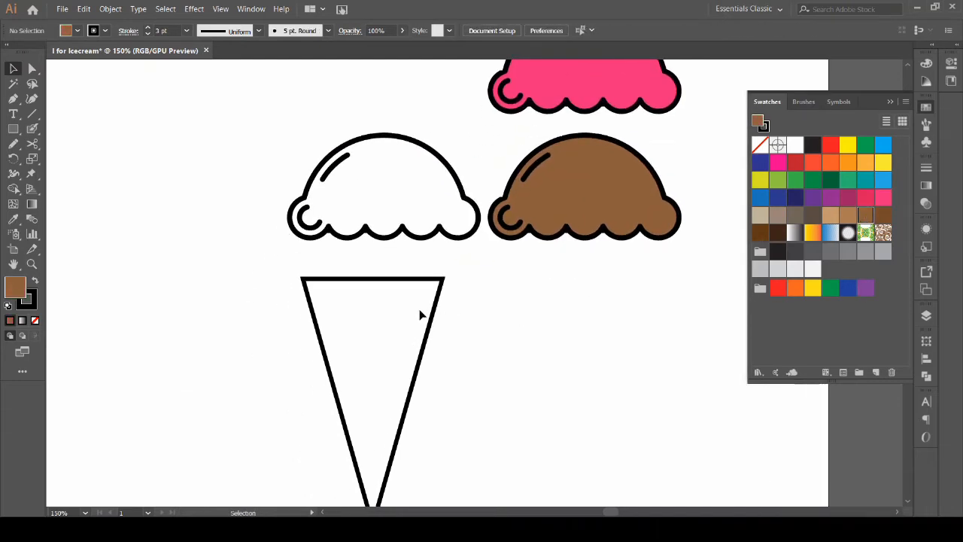
left_click(437, 305)
key("ctrl+equal")
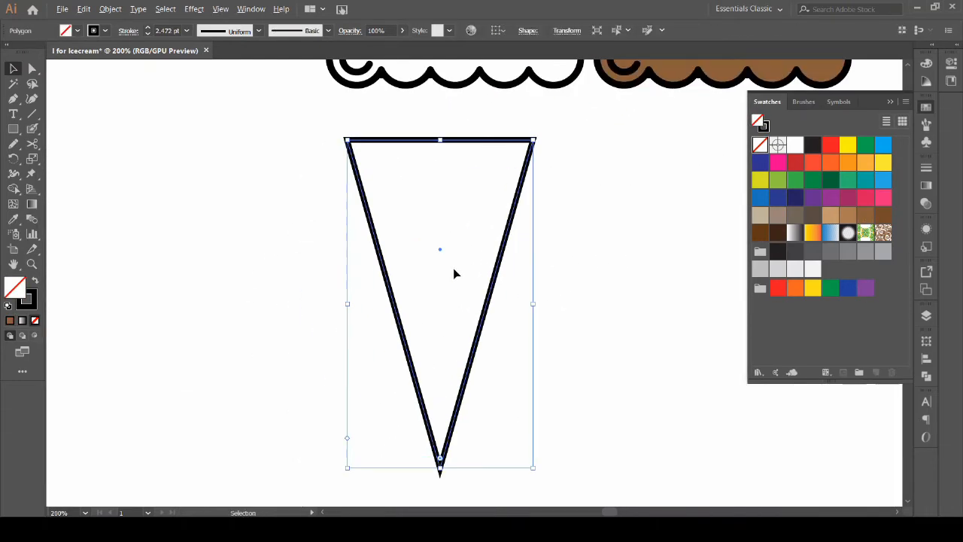
left_click(833, 216)
left_click(672, 270)
left_click_drag(644, 274, 514, 261)
left_click(891, 102)
Step: Draw two vertical and two horizontal crossing lines beside the cone as a hash mark, and group them
left_click_drag(555, 223, 551, 254)
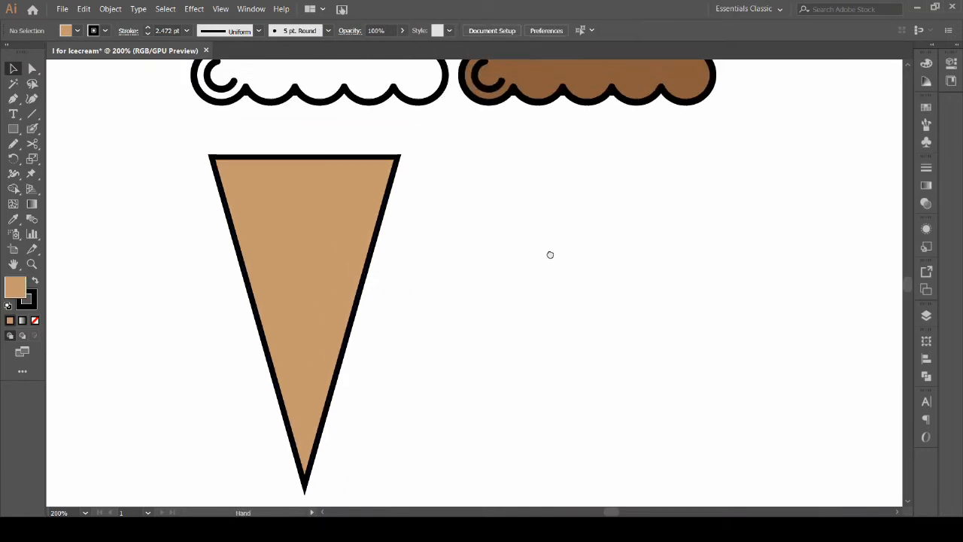
mouse_move(498, 196)
left_mouse_down()
mouse_move(498, 250)
mouse_move(525, 250)
left_mouse_up()
left_click_drag(475, 212, 554, 212)
mouse_move(474, 231)
left_mouse_down()
mouse_move(545, 231)
mouse_move(470, 192)
left_mouse_up()
right_click(536, 213)
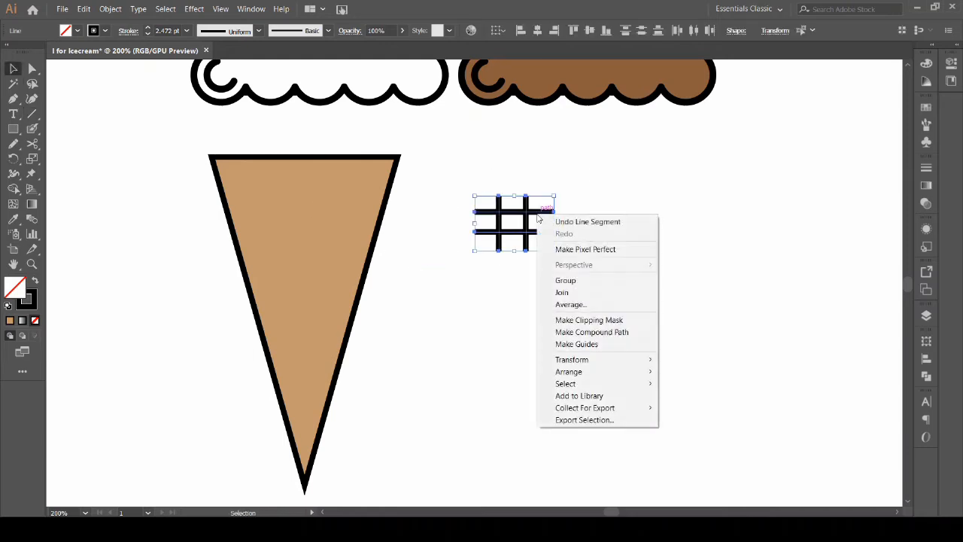
left_click(577, 282)
Step: Style the hash mark with the width profile tapered at both ends at 1.5 pt, and rotate it 90 degrees
left_click(258, 31)
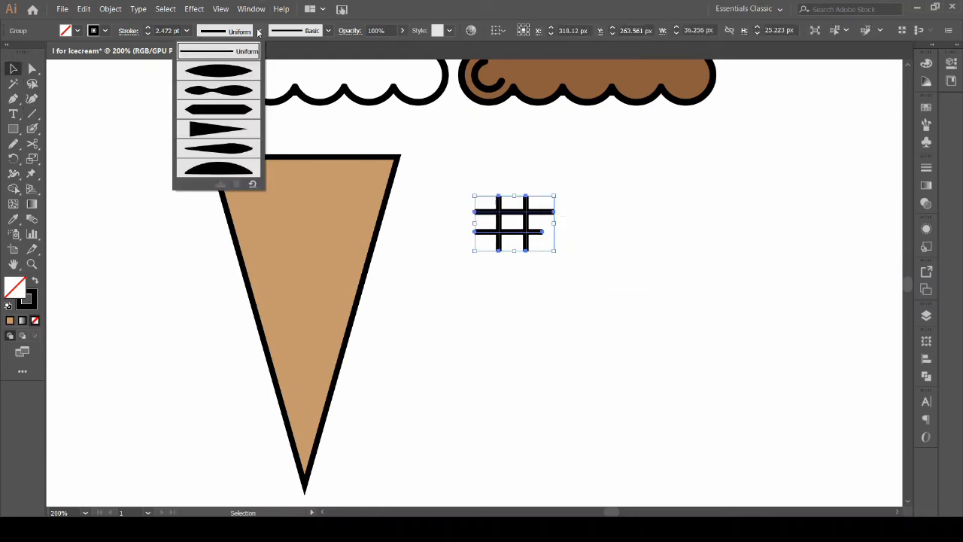
left_click(236, 73)
left_click_drag(469, 193, 468, 268)
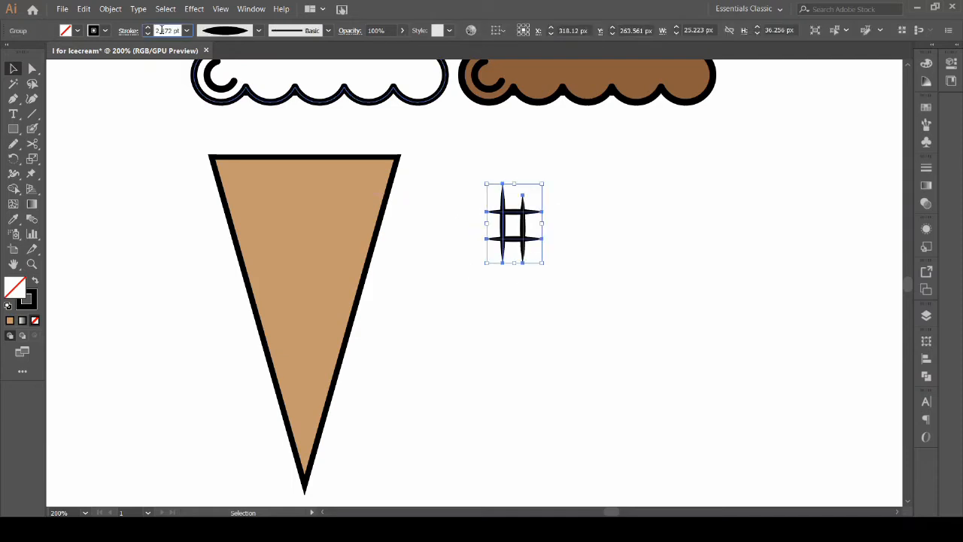
type("1.5")
key("Return")
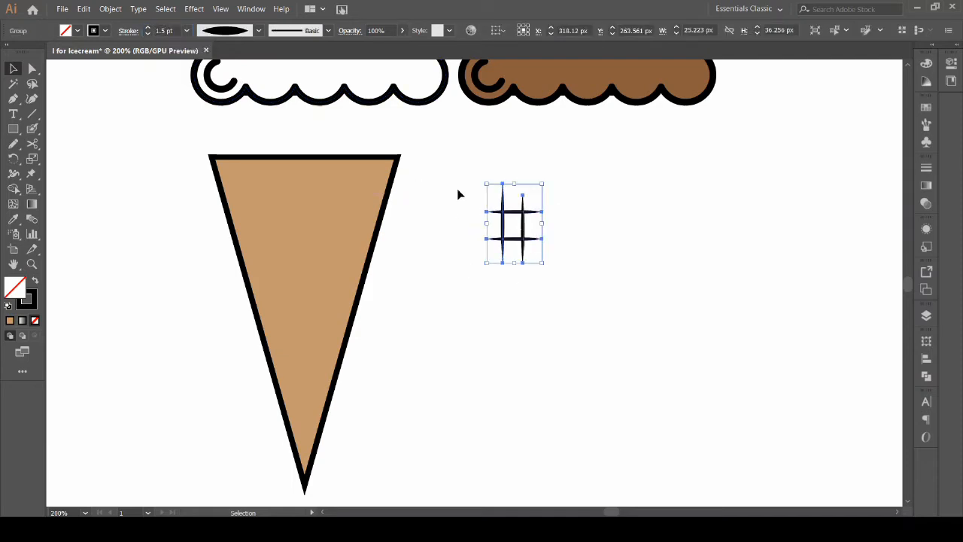
Step: Place the hash mark in the cone's upper right and add a smaller copy near its left edge lower down
left_click_drag(526, 234, 295, 303)
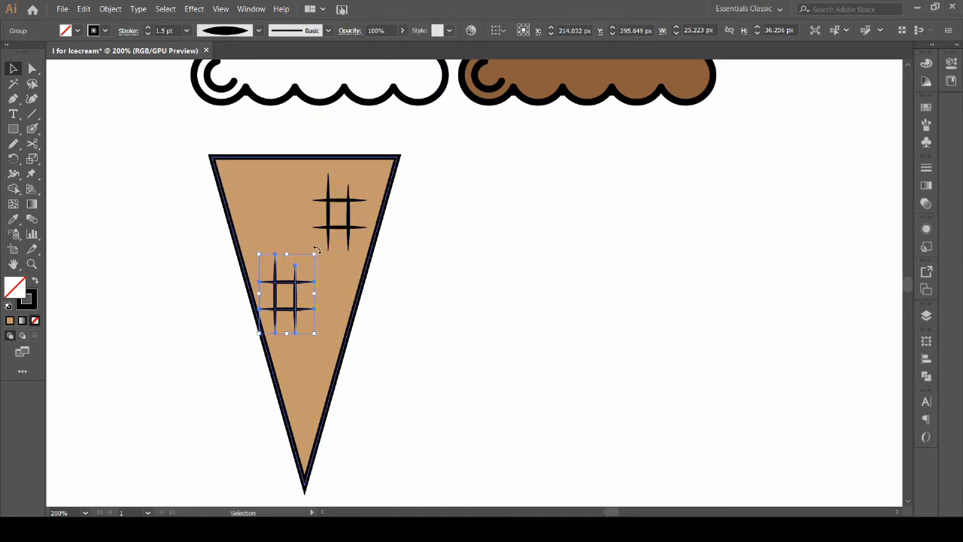
left_click_drag(314, 254, 293, 316)
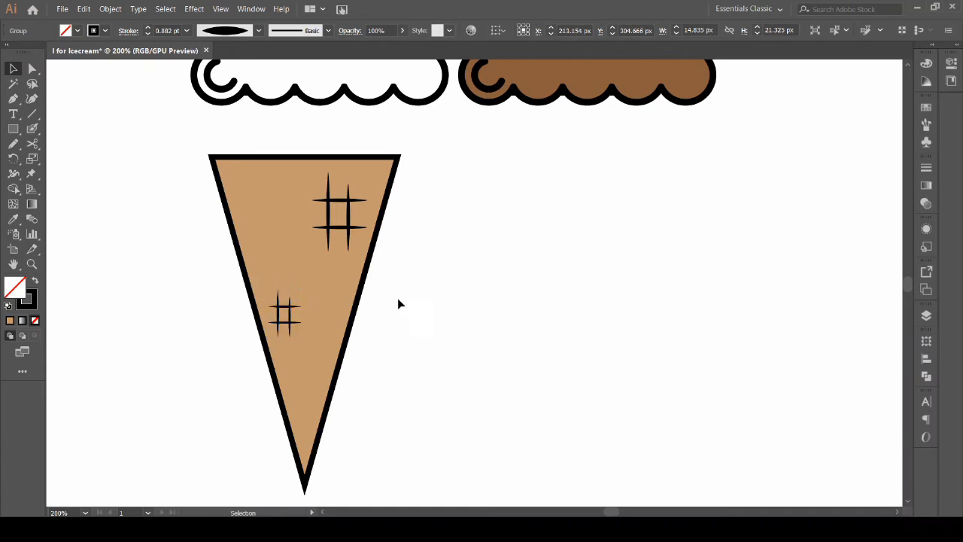
left_click(397, 301)
Step: Group the white scoop outline with its highlights
left_click_drag(420, 192, 477, 325)
scroll(478, 323, "down", 2)
left_click_drag(572, 361, 527, 336)
left_click_drag(428, 258, 427, 259)
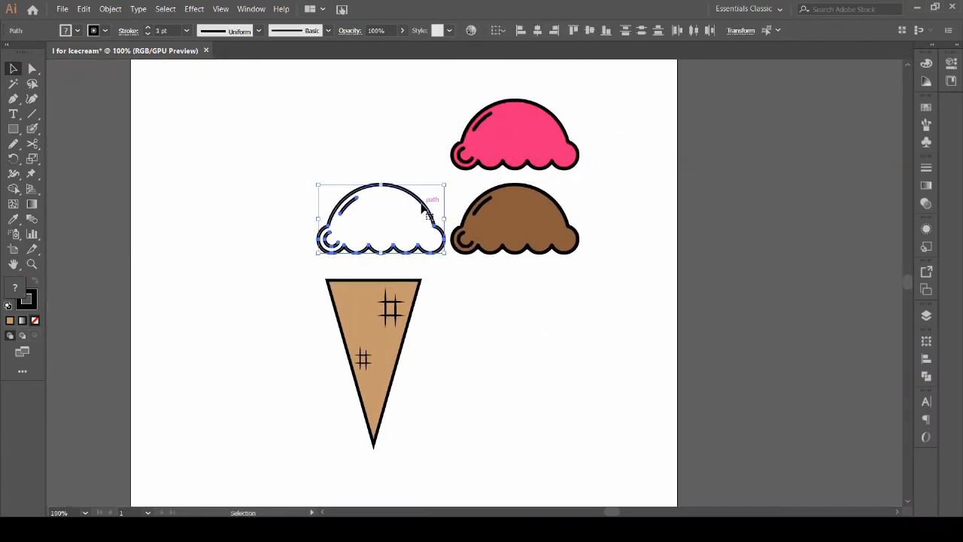
right_click(421, 197)
left_click(475, 270)
Step: Center the white scoop horizontally on the cone and lower it until its scalloped edge covers the cone's top
left_click(378, 312, "shift")
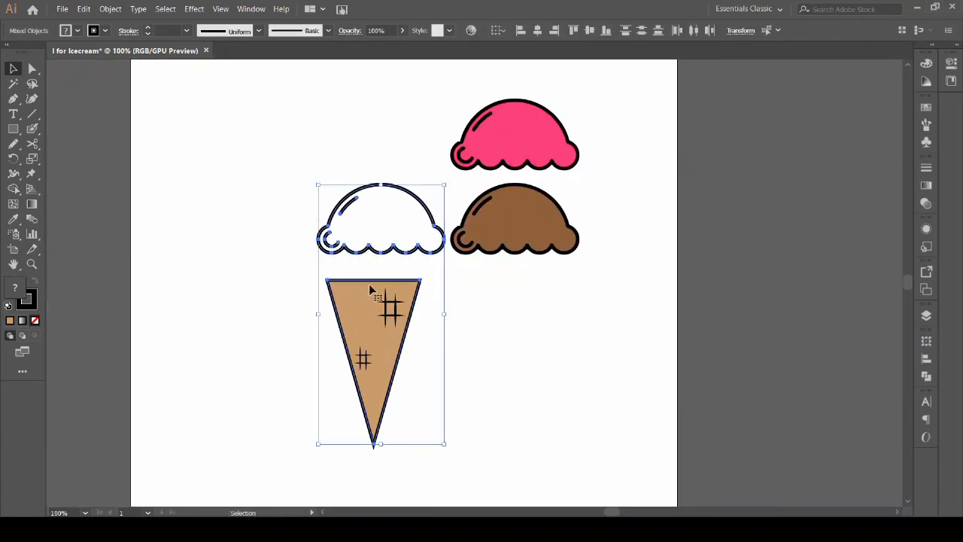
left_click(371, 288)
left_click(537, 31)
left_click(453, 241)
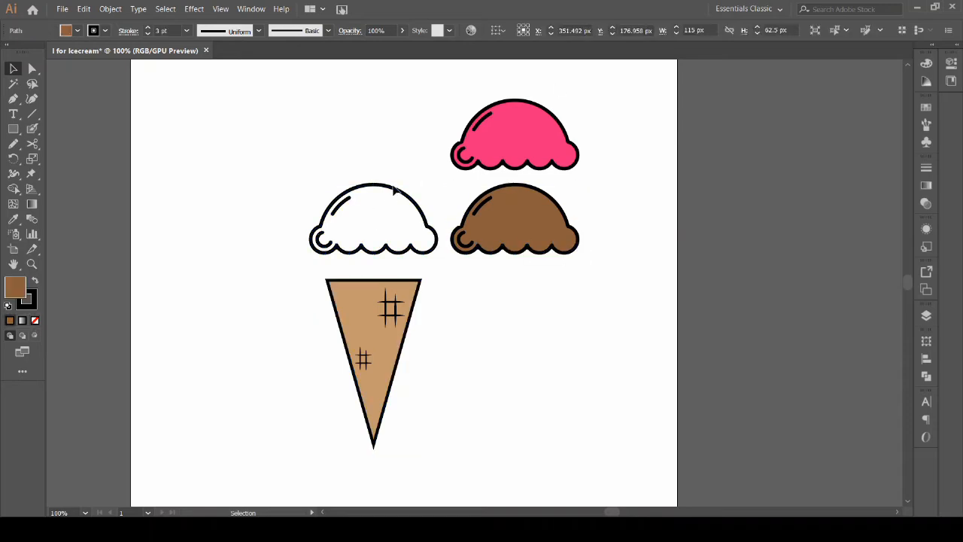
left_click_drag(391, 205, 393, 227)
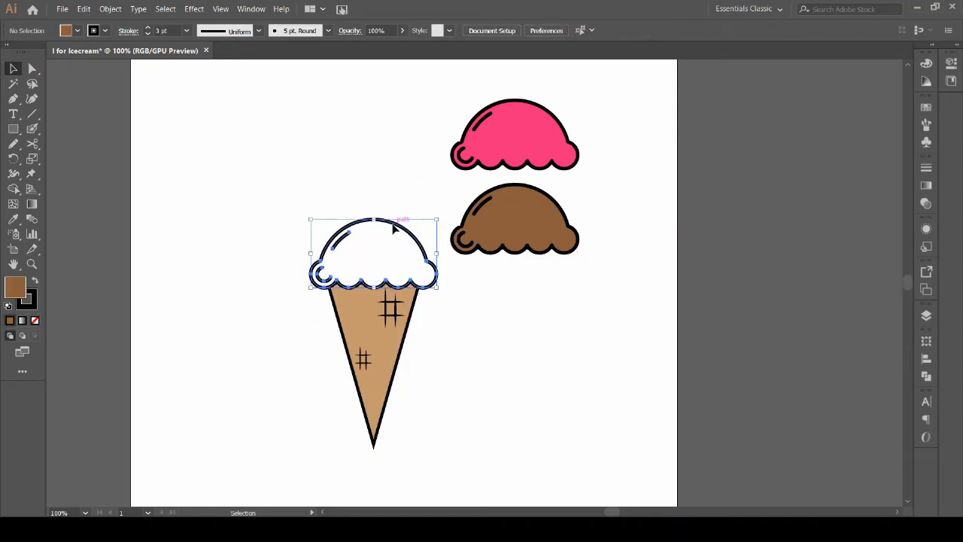
left_click(533, 295)
Step: Group the brown scoop with its highlights, and group the pink scoop with its highlights separately
key("space")
left_click_drag(534, 295, 518, 335)
left_click_drag(594, 289, 594, 284)
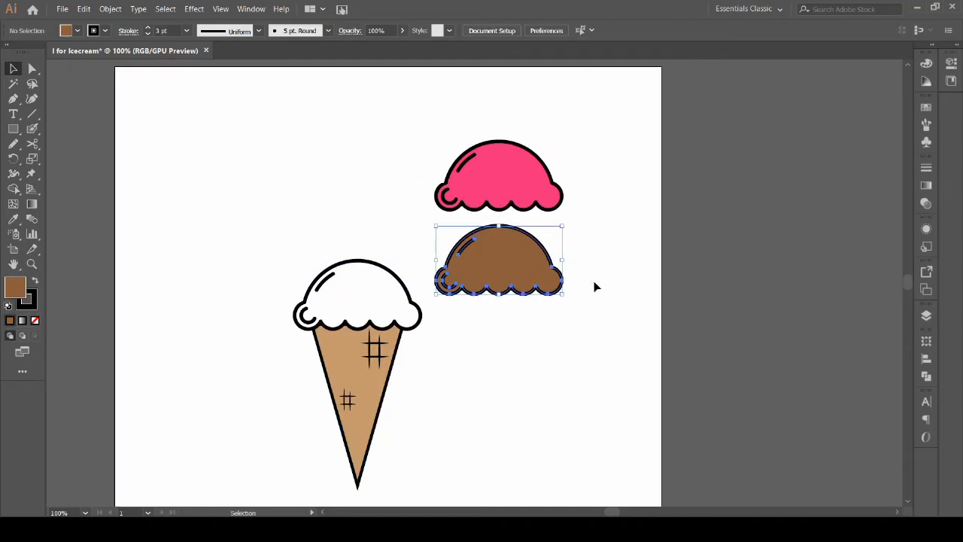
right_click(514, 276)
left_click(581, 342)
left_click_drag(420, 110, 590, 206)
right_click(520, 170)
left_click(581, 235)
left_click(593, 239)
Step: Move the brown scoop onto the white one so that it overlaps the white scoop's upper part
key("space")
left_click_drag(574, 238, 645, 241)
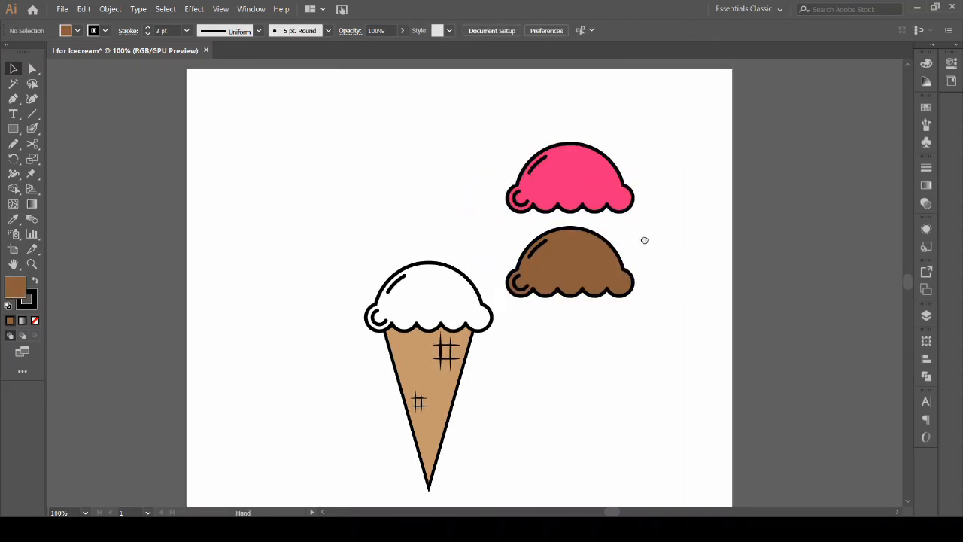
left_click_drag(569, 261, 449, 260)
left_click(454, 288, "shift")
left_click(454, 288)
Step: Center the pink scoop horizontally on the brown one and lower it to overlap the brown scoop's upper part
left_click(449, 200)
left_click(600, 160, "shift")
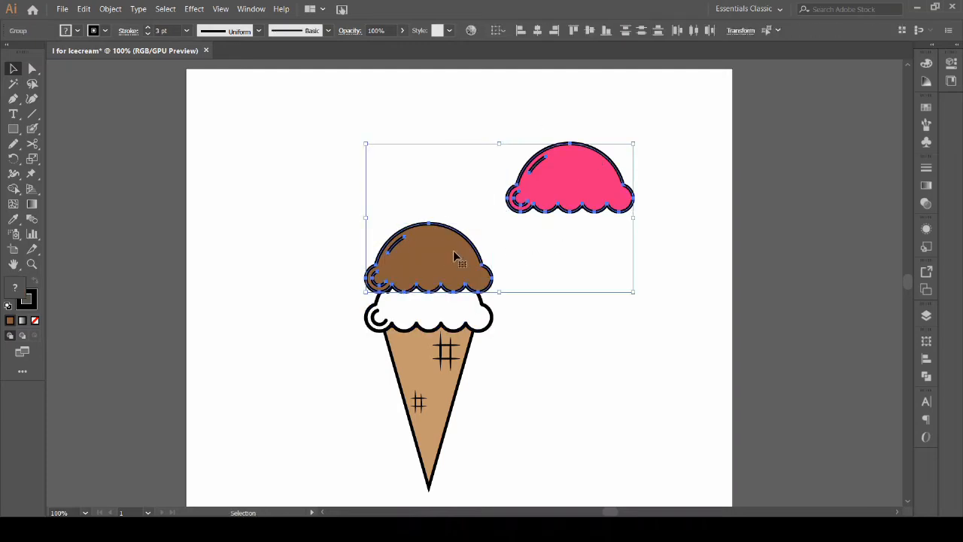
left_click(536, 31)
left_click(526, 201)
left_click_drag(460, 184, 462, 221)
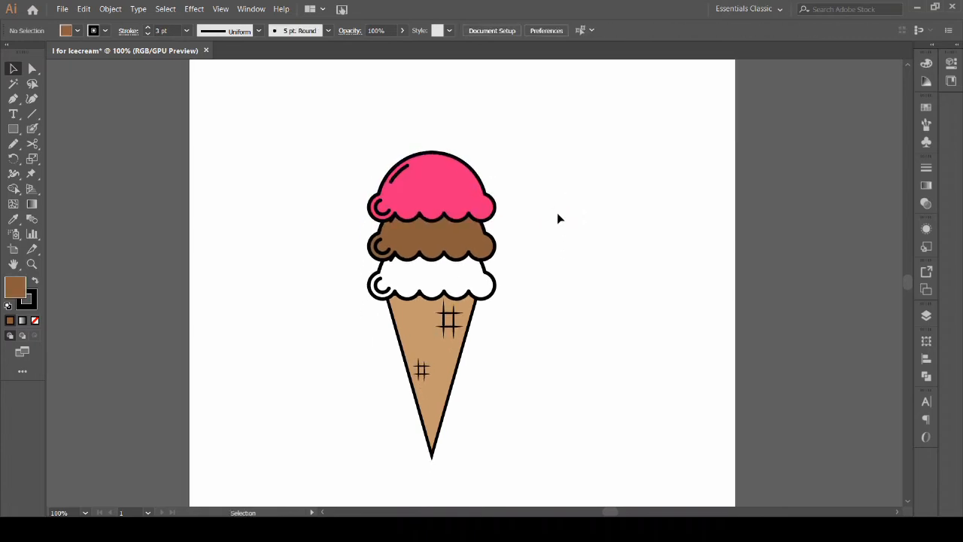
Step: Paint a solid dark red circle about 33 px across beside the pink scoop with the Blob Brush
left_click_drag(557, 218, 586, 275)
scroll(587, 276, "up", 3)
scroll(562, 229, "down", 1)
left_click_drag(532, 190, 470, 217)
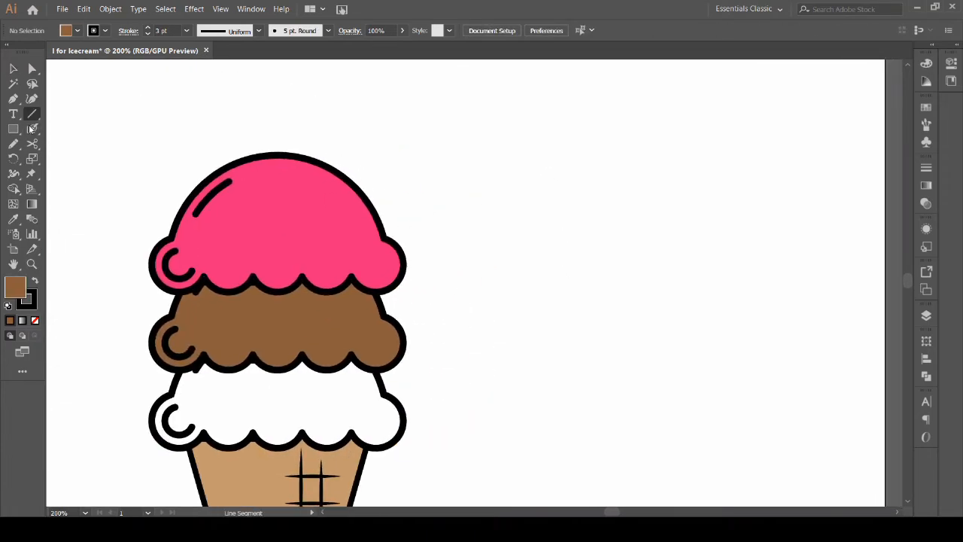
left_click_drag(35, 131, 83, 147)
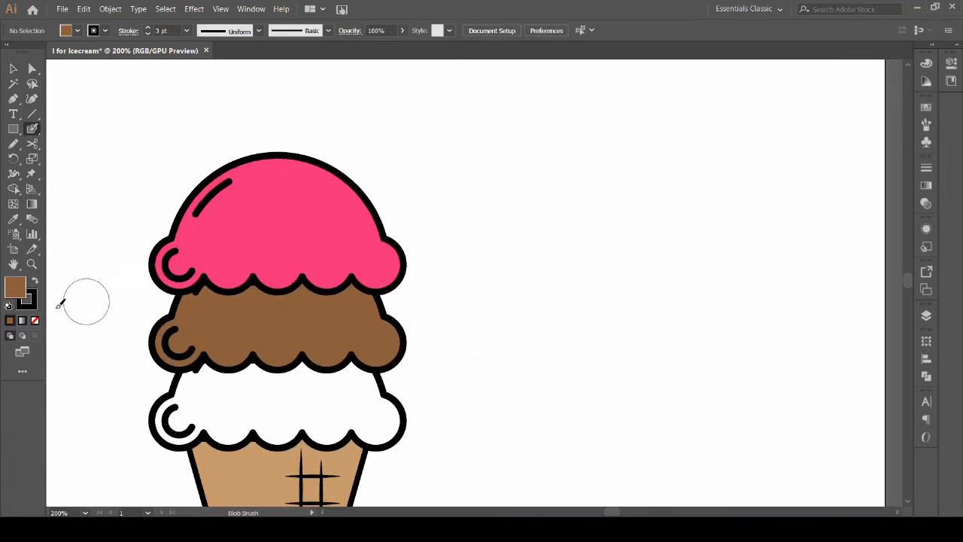
left_click(926, 107)
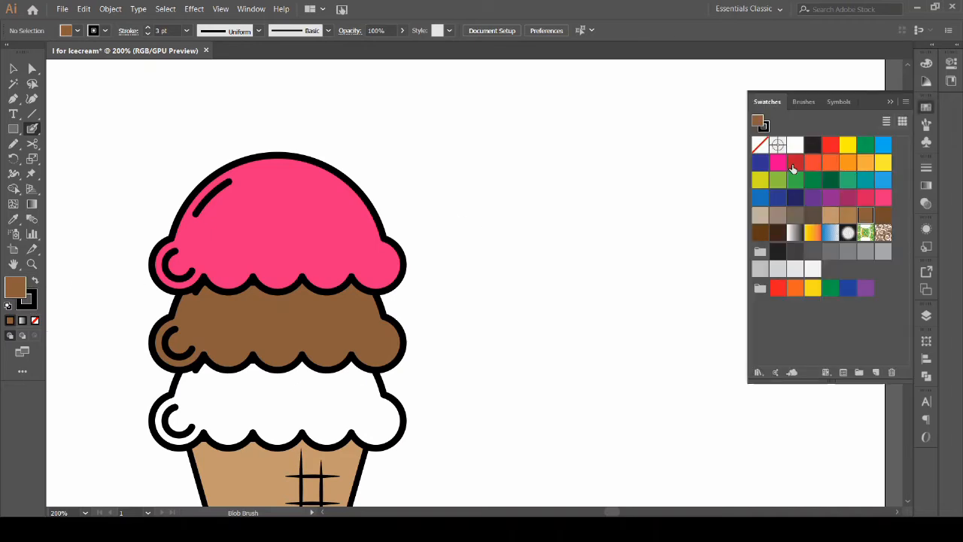
left_click(35, 280)
mouse_move(510, 236)
left_mouse_down()
mouse_move(539, 226)
mouse_move(530, 251)
left_mouse_up()
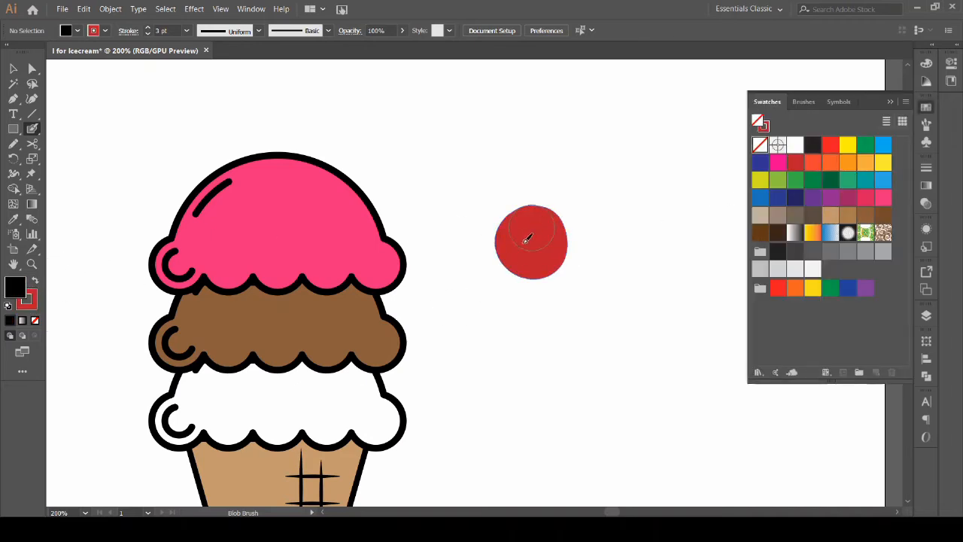
Step: Give the red circle a black 3 pt stroke
key("/")
left_click(762, 128)
left_click(555, 243)
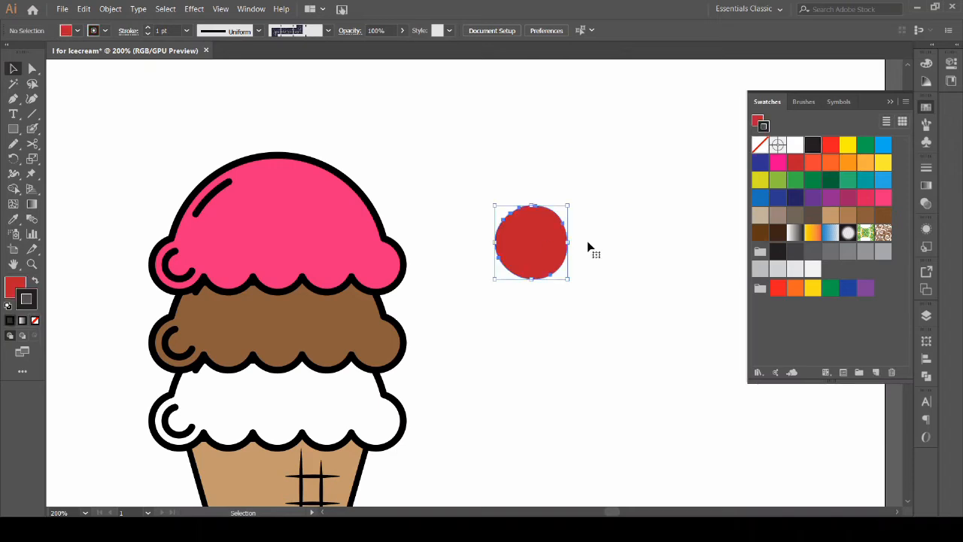
left_click(813, 144)
left_click(187, 31)
left_click(125, 29)
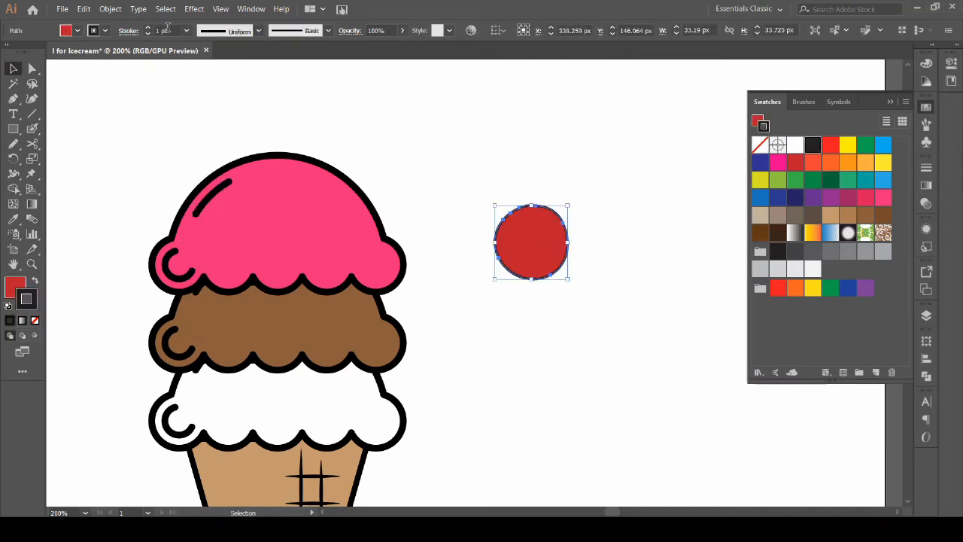
type("3")
key("Return")
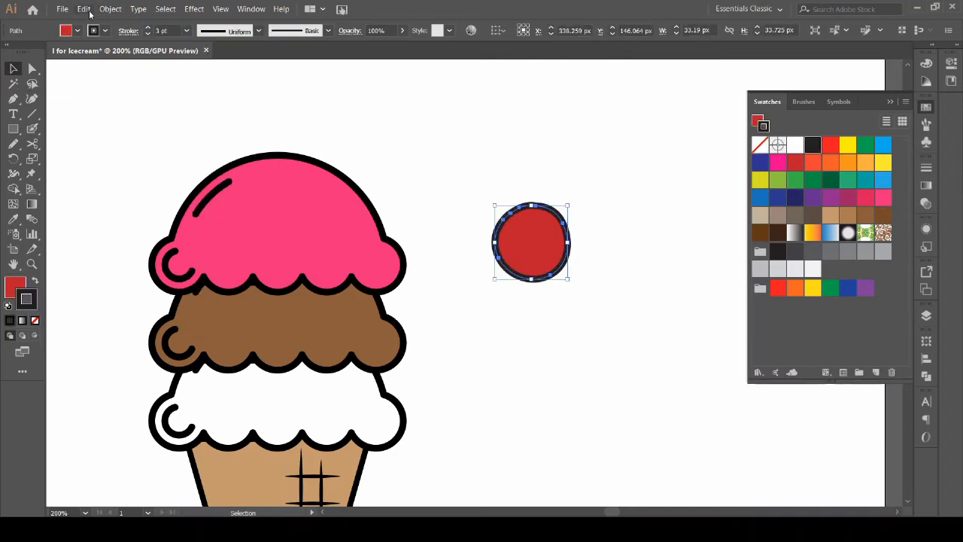
Step: Offset the red circle's path inward to create a smaller concentric outline
left_click(110, 9)
mouse_move(226, 256)
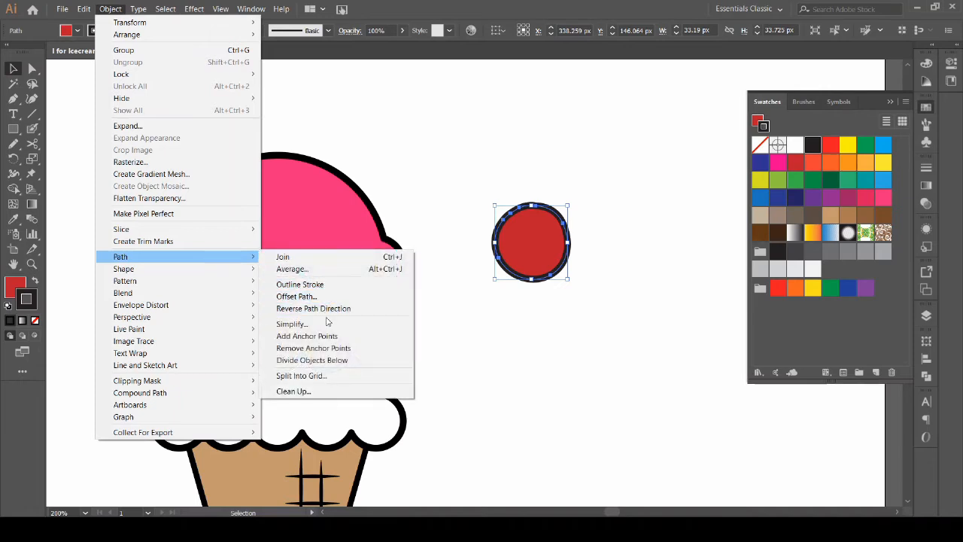
left_click(300, 284)
left_click(129, 10)
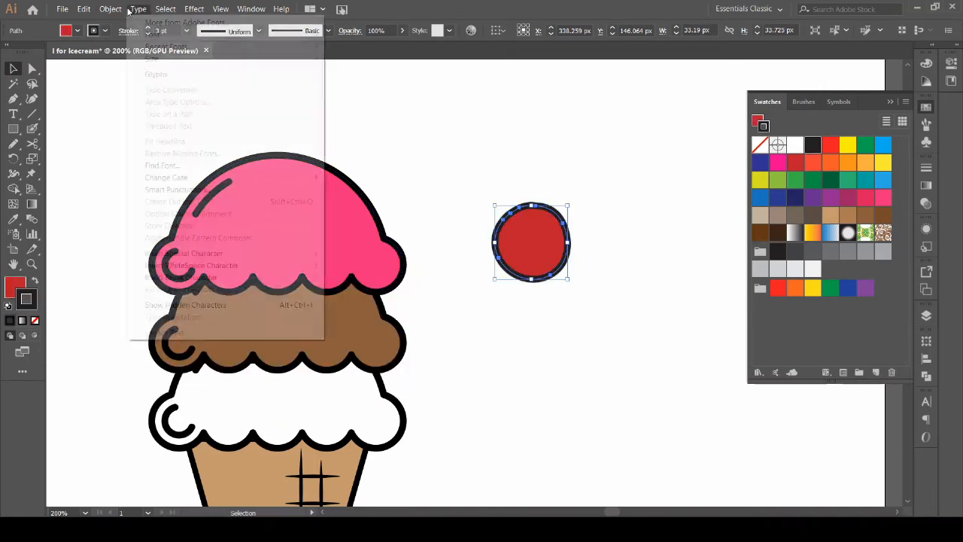
mouse_move(110, 9)
mouse_move(241, 256)
left_click(355, 297)
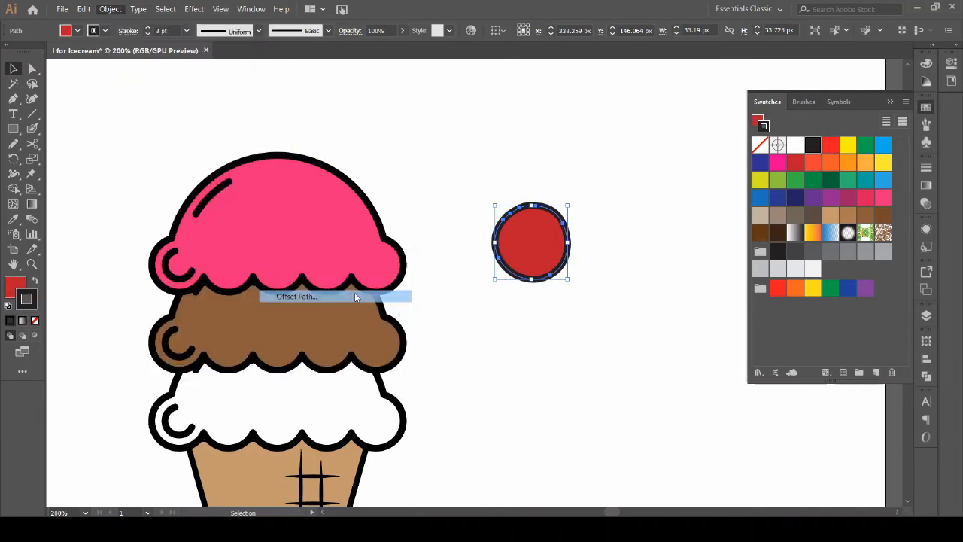
left_click(708, 193)
Step: Cut the inner outline at two upper-left anchor points with the Scissors tool and delete everything except the short arc between them
key("ctrl+equal")
key("ctrl+equal")
key("ctrl+equal")
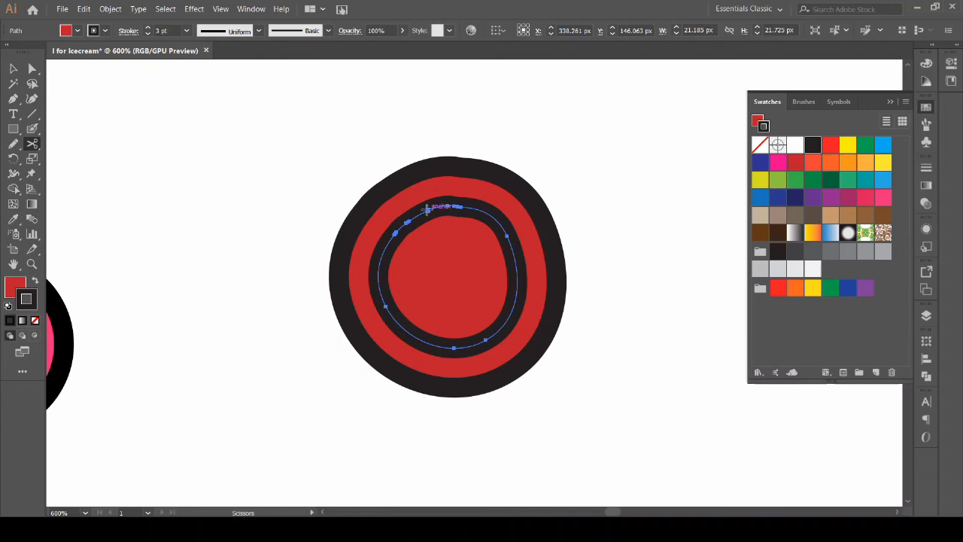
left_click(407, 222)
left_click(449, 203)
key("v")
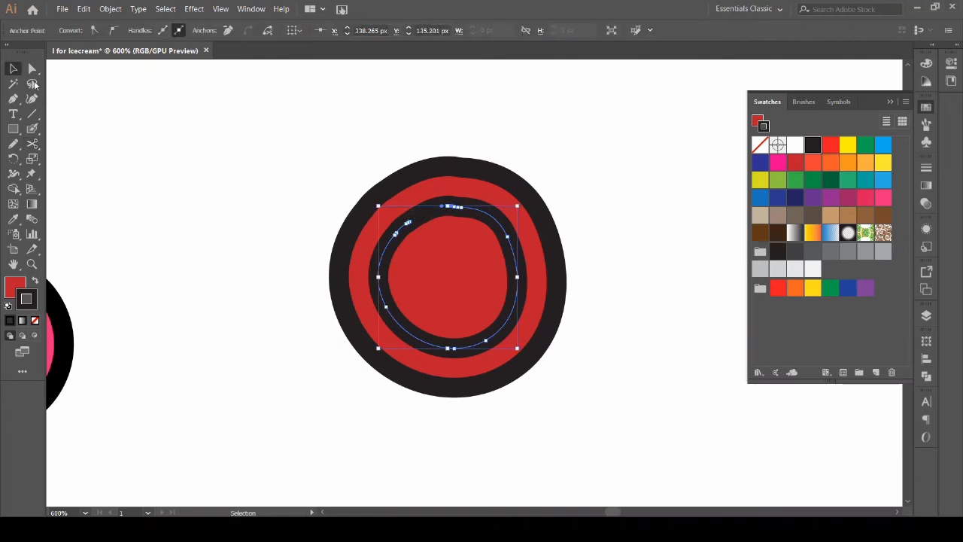
left_click(495, 224)
key("Delete")
Step: Apply round caps to the short highlight arc inside the red circle
left_click(433, 209)
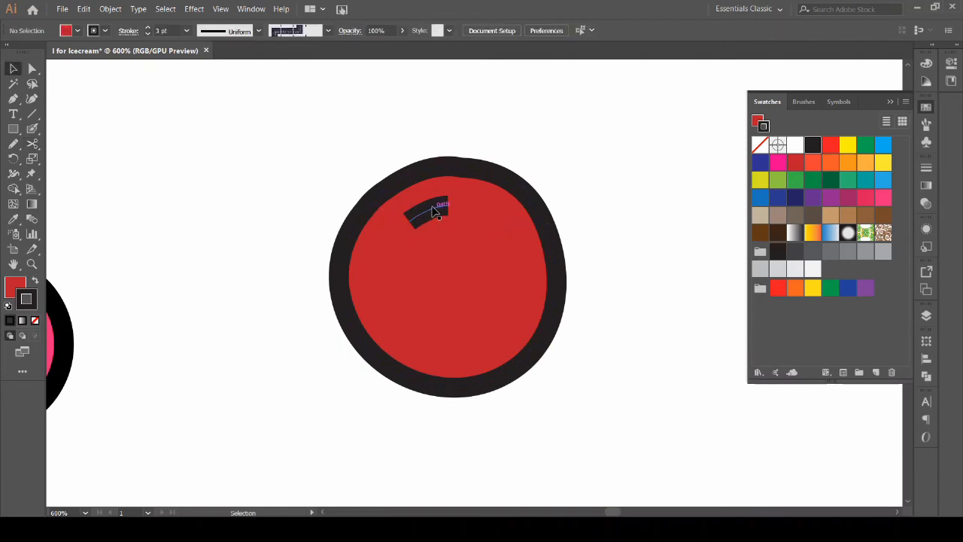
left_click(927, 168)
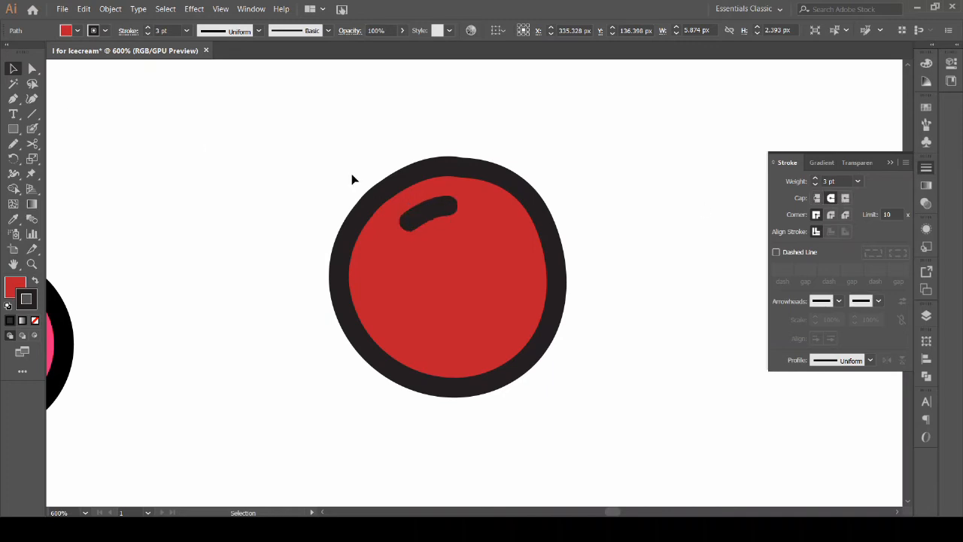
left_click(352, 179)
Step: Rotate the red circle together with its highlight clockwise until the highlight sits at the circle's upper right
scroll(353, 179, "down", 2)
scroll(284, 224, "up", 3)
left_click_drag(284, 224, 490, 421)
left_click_drag(463, 269, 494, 329)
left_click(538, 314)
scroll(459, 225, "down", 3)
scroll(489, 240, "up", 3)
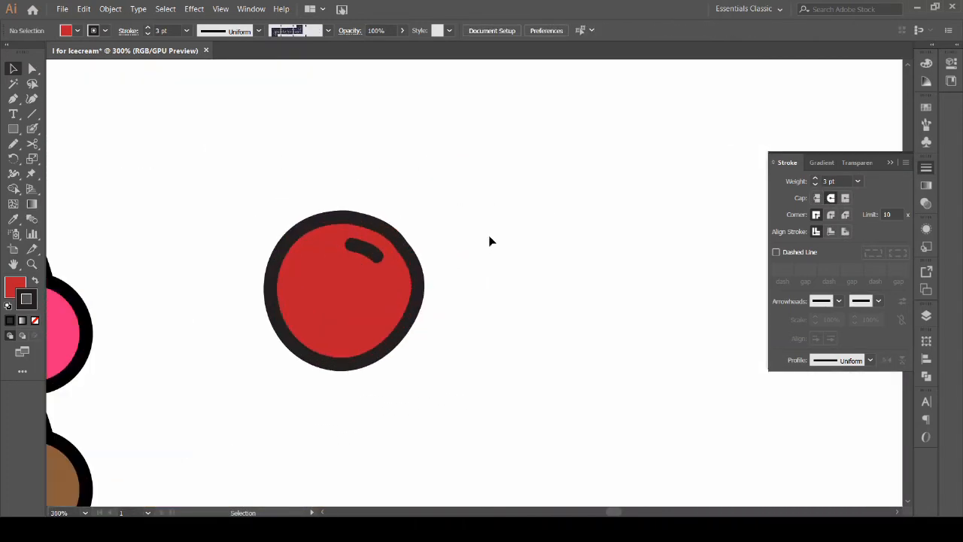
scroll(304, 254, "up", 1)
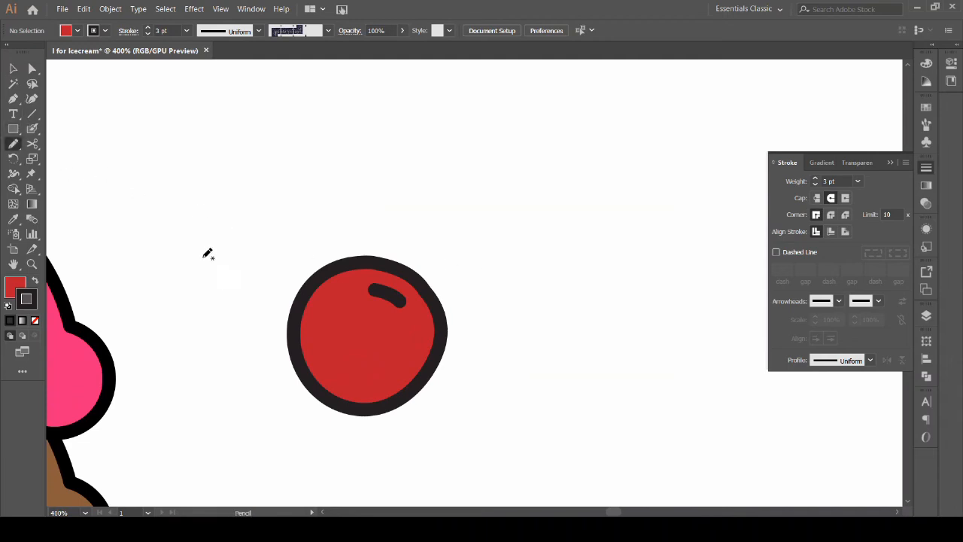
Step: Draw a curved cherry stem about 25 px wide and 29 px tall above the red circle's upper right with the Pencil tool
left_click_drag(564, 196, 567, 193)
key("ctrl+z")
mouse_move(432, 243)
left_mouse_down()
mouse_move(569, 195)
mouse_move(509, 121)
mouse_move(523, 116)
left_mouse_up()
key("ctrl+z")
key("space")
left_click_drag(464, 220, 374, 253)
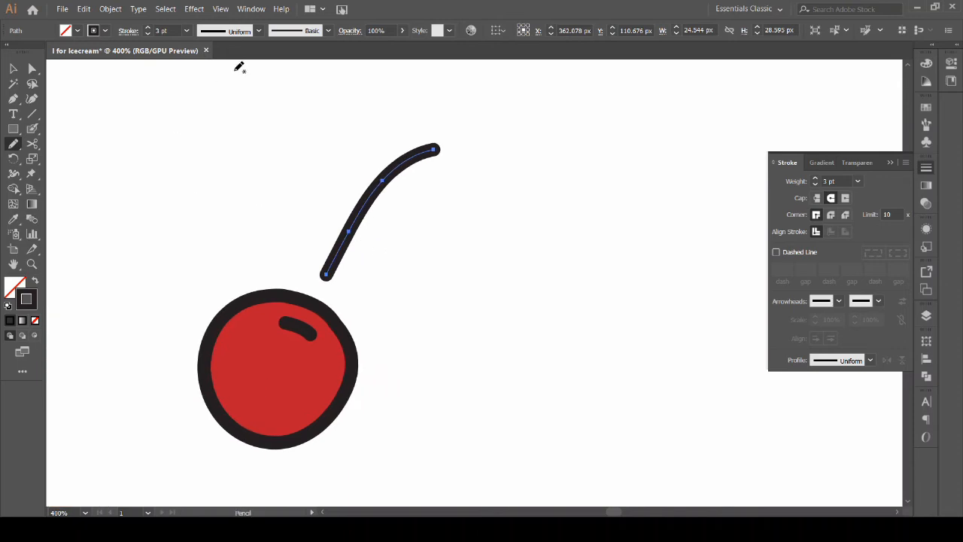
Step: Apply the tapered width profile to the stem and flip it so the narrow end points at the red circle
left_click(259, 31)
left_click(215, 135)
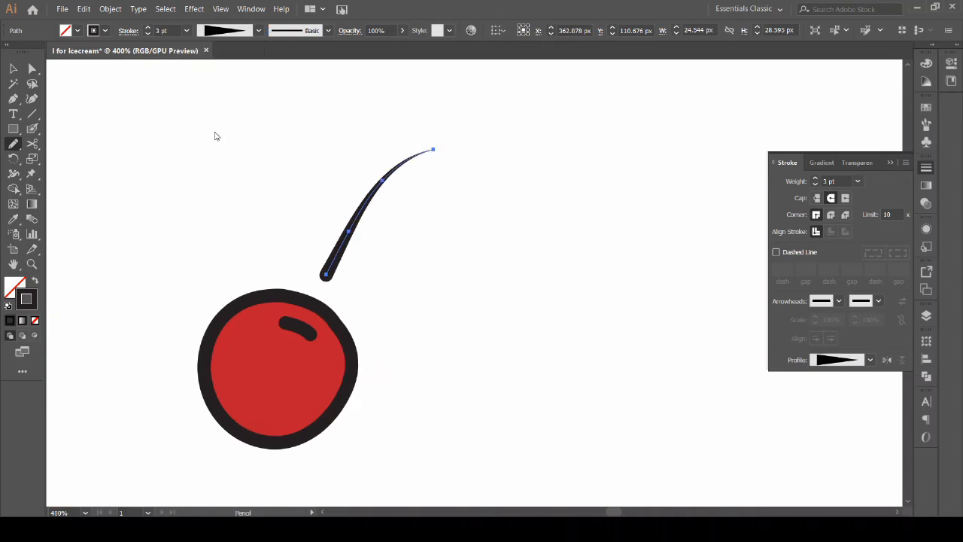
left_click(883, 361)
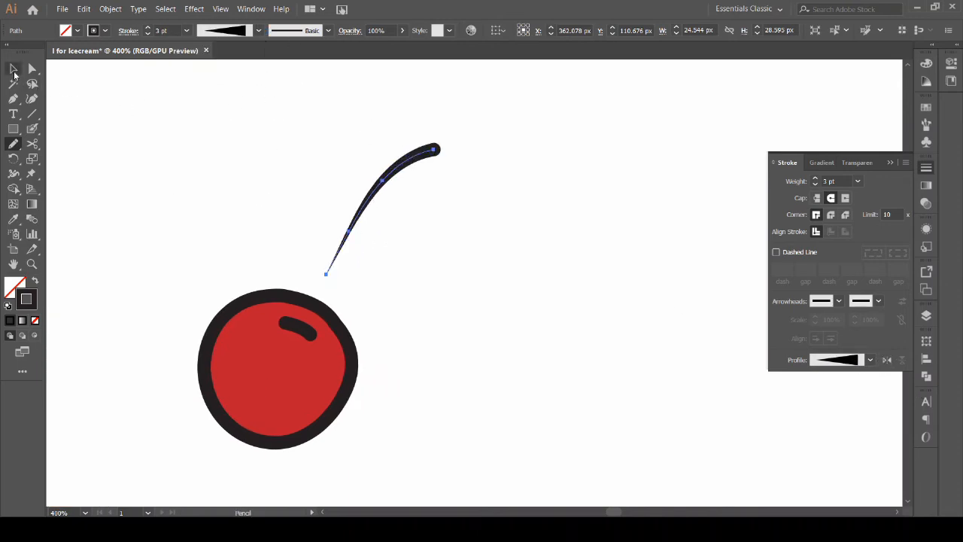
Step: Move the stem down and left until its thin end passes through the highlight inside the red circle
left_click(13, 70)
left_click_drag(429, 161, 400, 215)
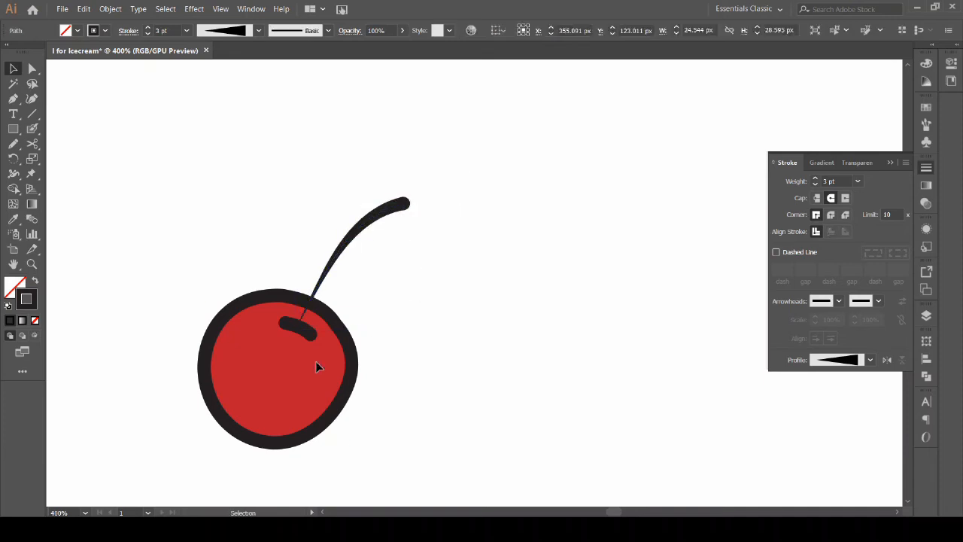
scroll(316, 366, "up", 3)
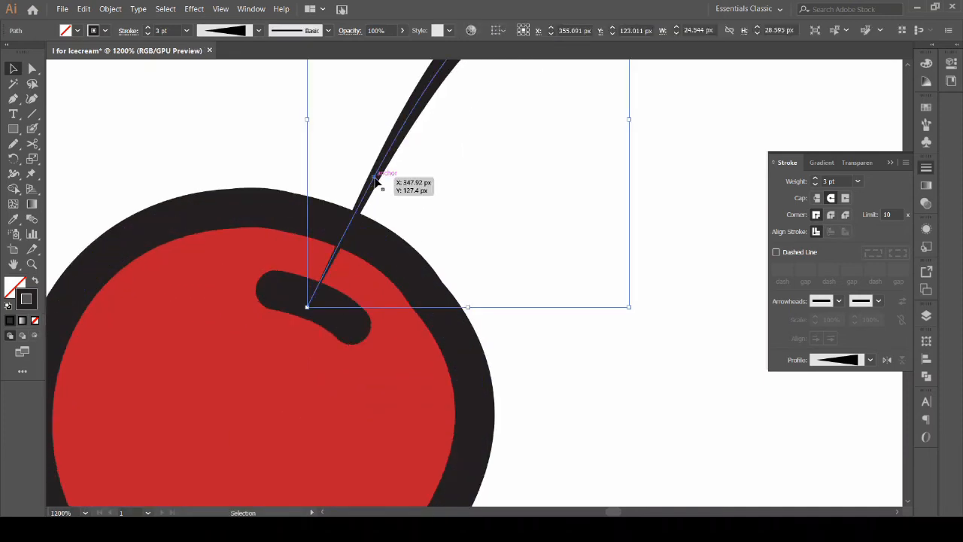
left_click_drag(376, 179, 344, 250)
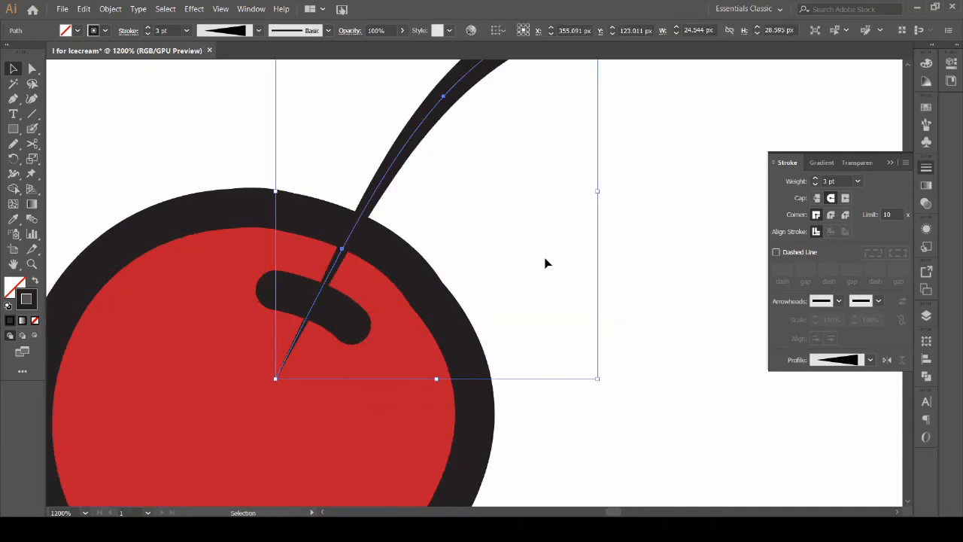
scroll(594, 252, "down", 1)
left_click(660, 311)
scroll(550, 393, "up", 2)
Step: Isolate the stem and convert its tapered stroke into a filled outline shape
left_click(266, 268)
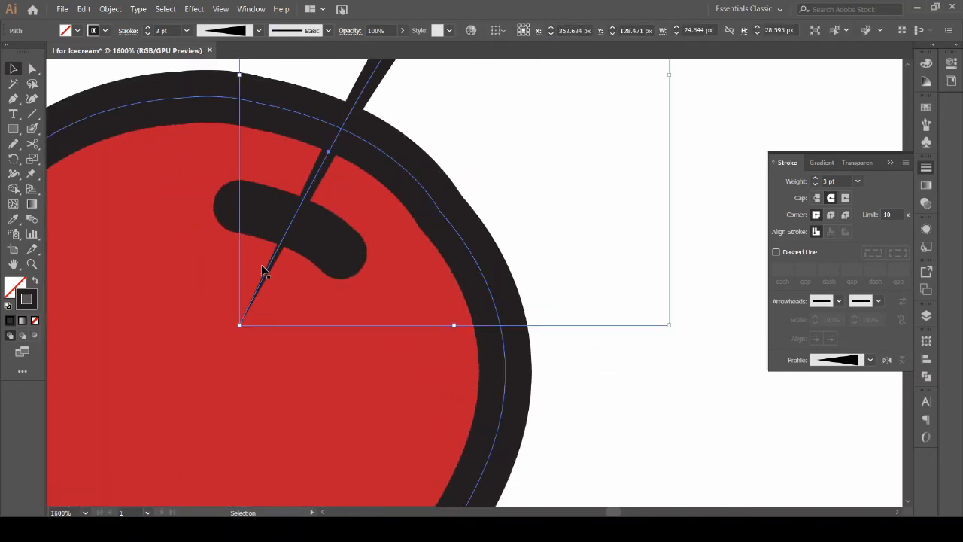
double_click(268, 270)
scroll(268, 276, "up", 2)
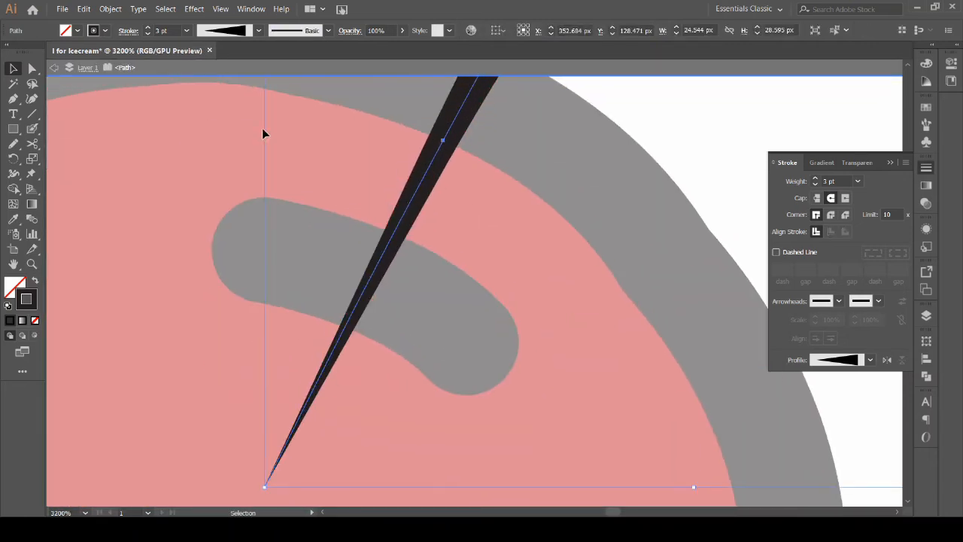
left_click(110, 8)
mouse_move(129, 253)
left_click(301, 284)
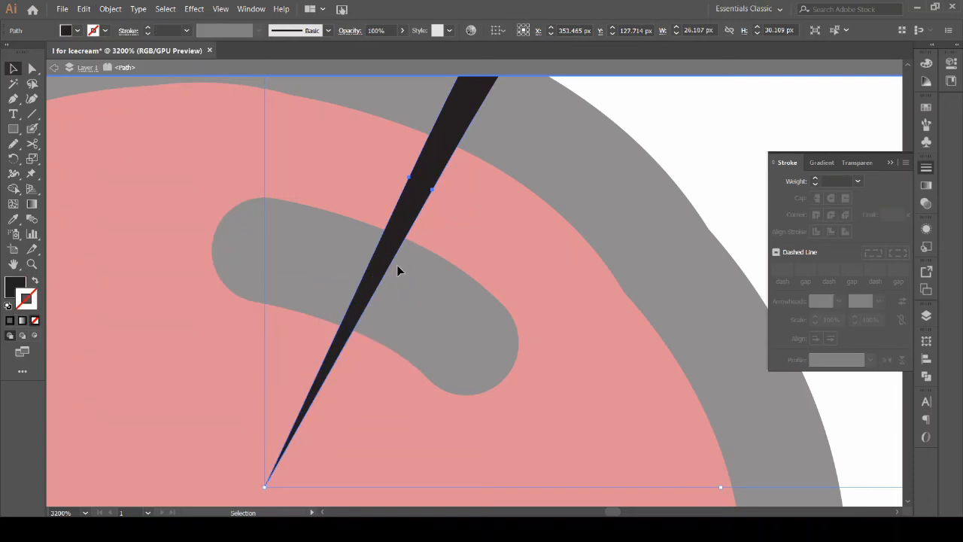
Step: Cut both edges of the outlined stem with the Scissors tool where it crosses the highlight and delete the pointed lower piece
left_click(32, 143)
left_click(373, 248)
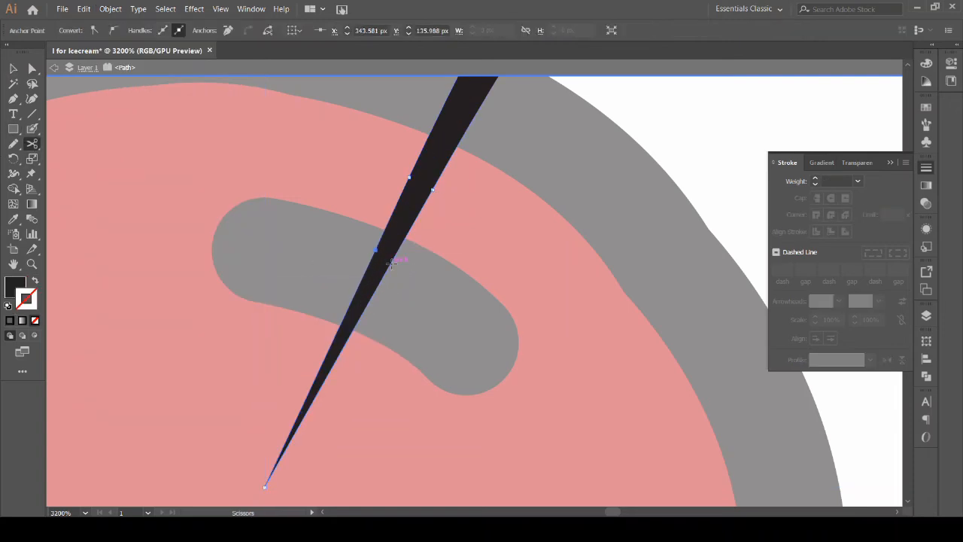
left_click(365, 304)
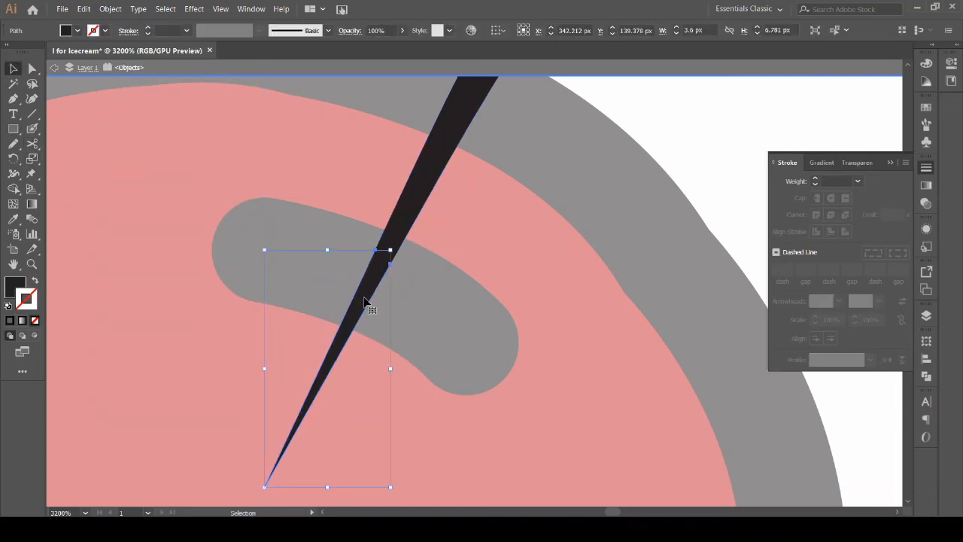
key("Delete")
Step: Shift the trimmed stem slightly down and left to meet the highlight and leave isolation mode
left_click_drag(437, 178, 408, 223)
double_click(711, 151)
scroll(682, 139, "down", 1)
scroll(606, 324, "down", 2)
left_click_drag(659, 349, 628, 288)
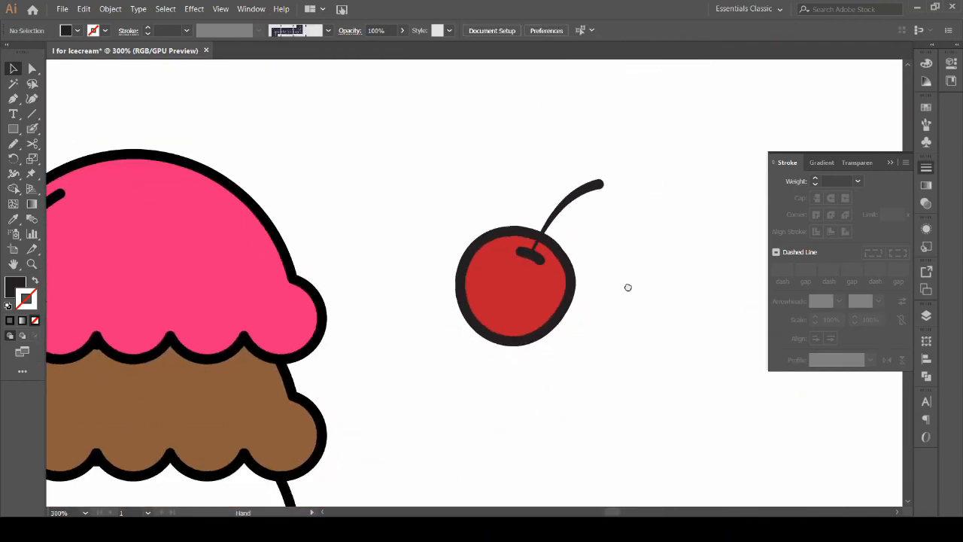
Step: Group the red circle, highlight and stem as one cherry and place it on top of the pink scoop
left_click_drag(630, 167, 519, 295)
right_click(555, 293)
left_click(602, 360)
scroll(471, 361, "down", 2)
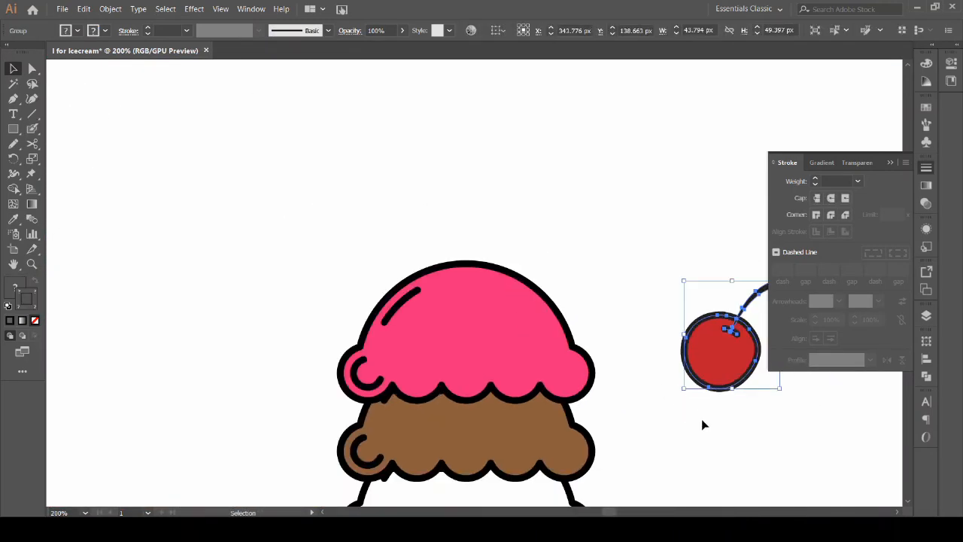
left_click_drag(613, 285, 393, 197)
left_click(519, 181)
scroll(520, 182, "down", 3)
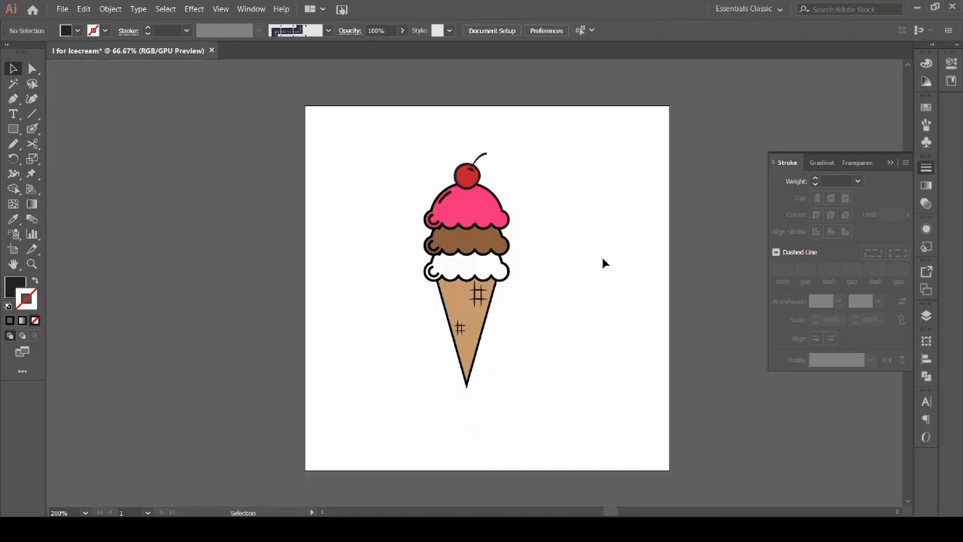
Step: Group the cherry, all three scoops and the textured cone into one object
left_click_drag(602, 263, 547, 266)
left_click_drag(325, 131, 513, 394)
right_click(404, 326)
left_click(479, 394)
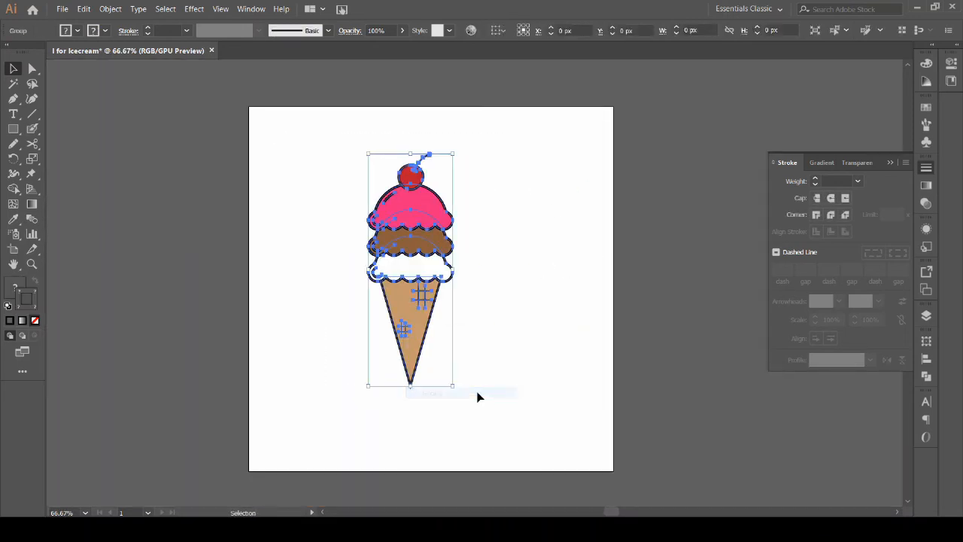
Step: Center the ice cream group horizontally and vertically on the artboard
left_click(501, 31)
left_click(527, 75)
left_click(537, 30)
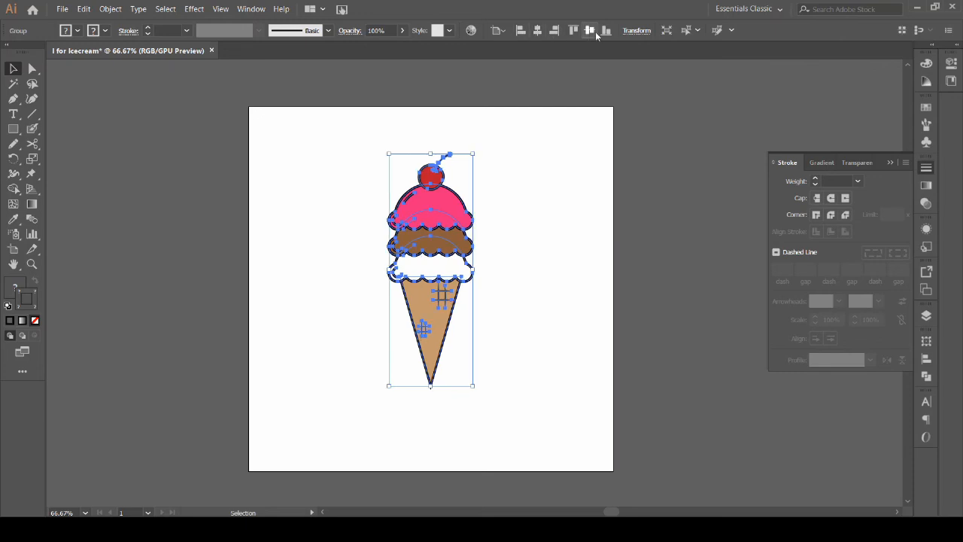
left_click(592, 31)
left_click(505, 249)
left_click_drag(473, 298, 510, 276)
scroll(429, 282, "up", 1)
scroll(475, 282, "down", 1)
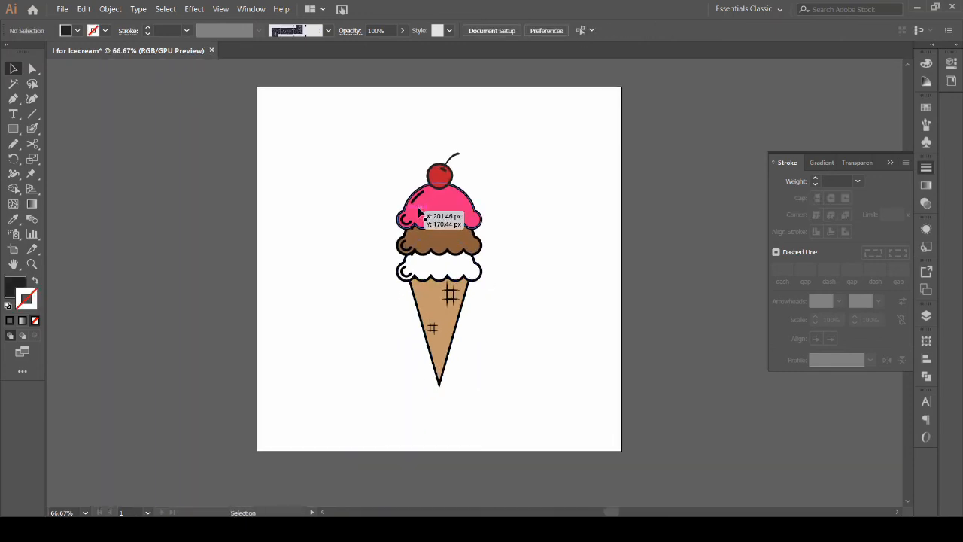
Step: Create a 400 × 400 px square and center it horizontally and vertically on the artboard
left_click(341, 248)
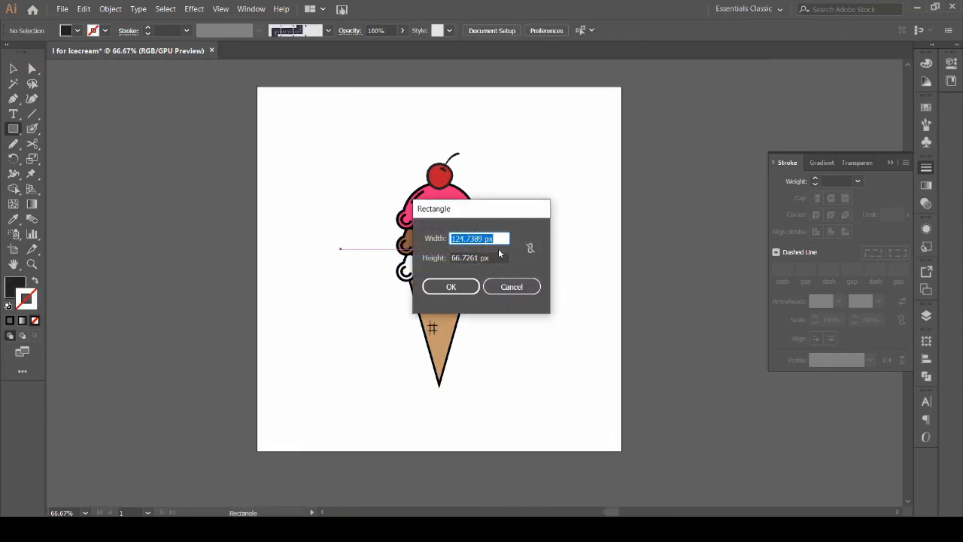
type("400")
key("Tab")
type("400")
key("Return")
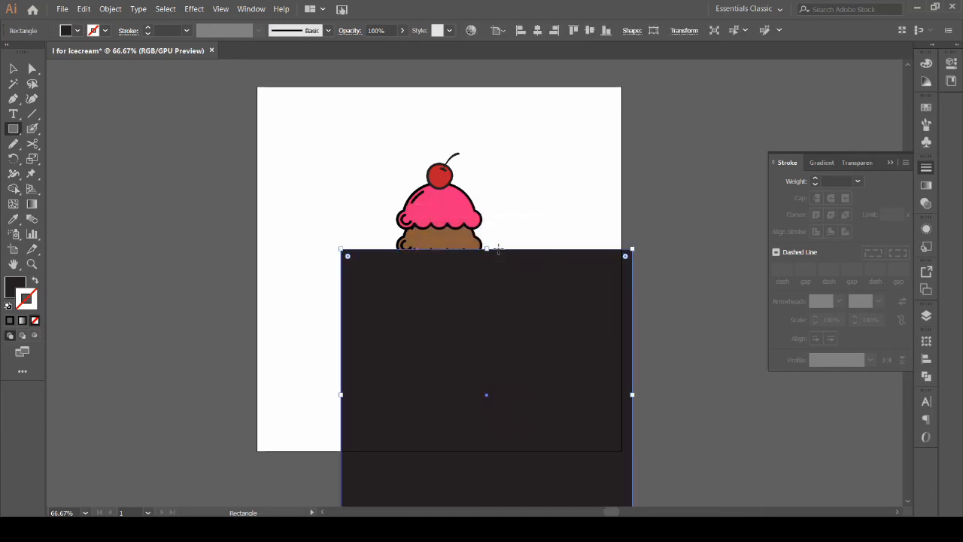
left_click(537, 30)
left_click(591, 30)
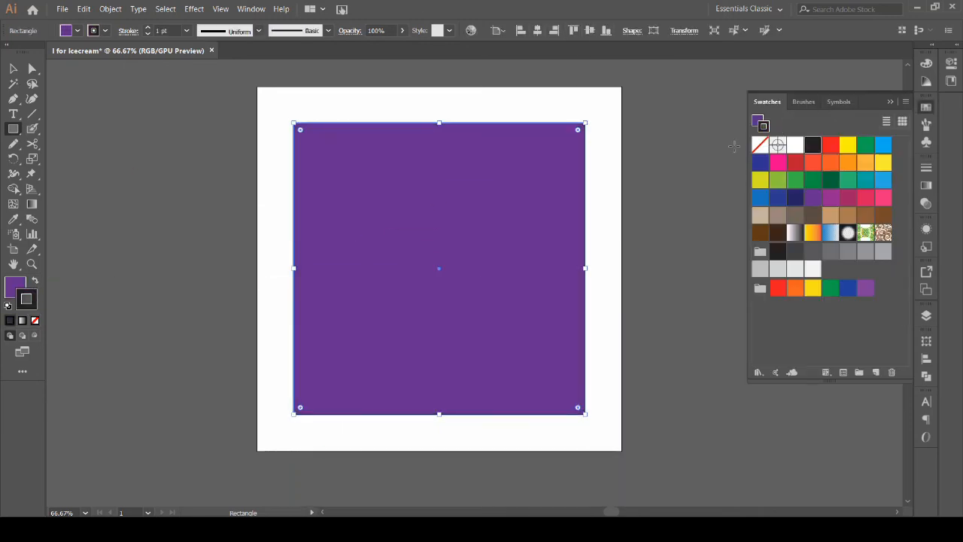
Step: Give the square a purple fill with no stroke and send it behind the ice cream
left_click(35, 320)
key("v")
right_click(487, 186)
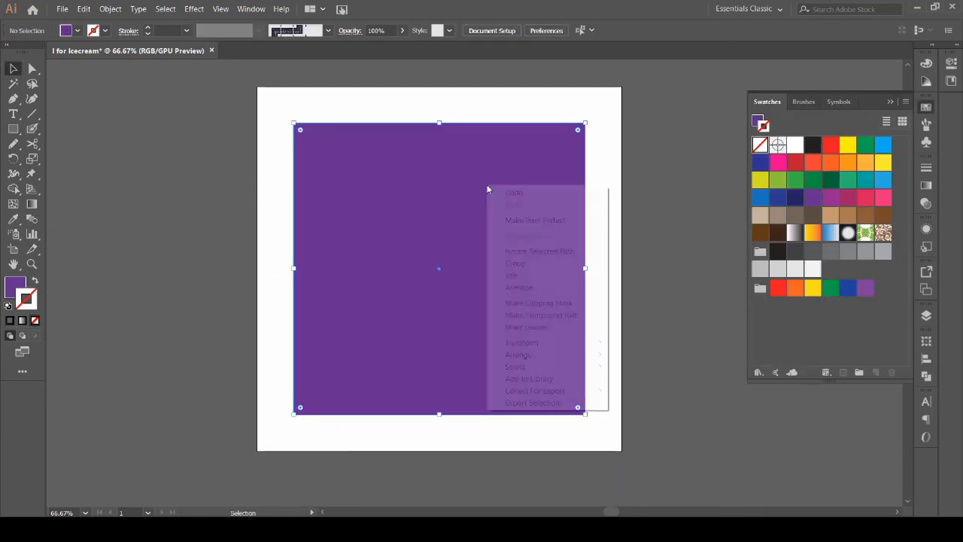
mouse_move(558, 360)
left_click(665, 392)
left_click(665, 392)
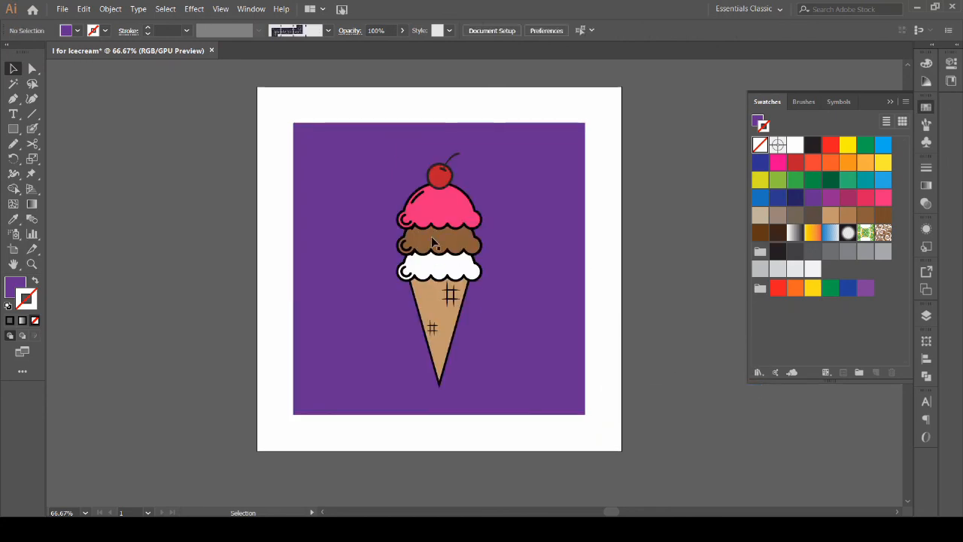
Step: Tilt the ice cream group clockwise and place it in the upper part of the purple square
left_click(461, 211)
left_click_drag(487, 149, 450, 292)
left_click(688, 268)
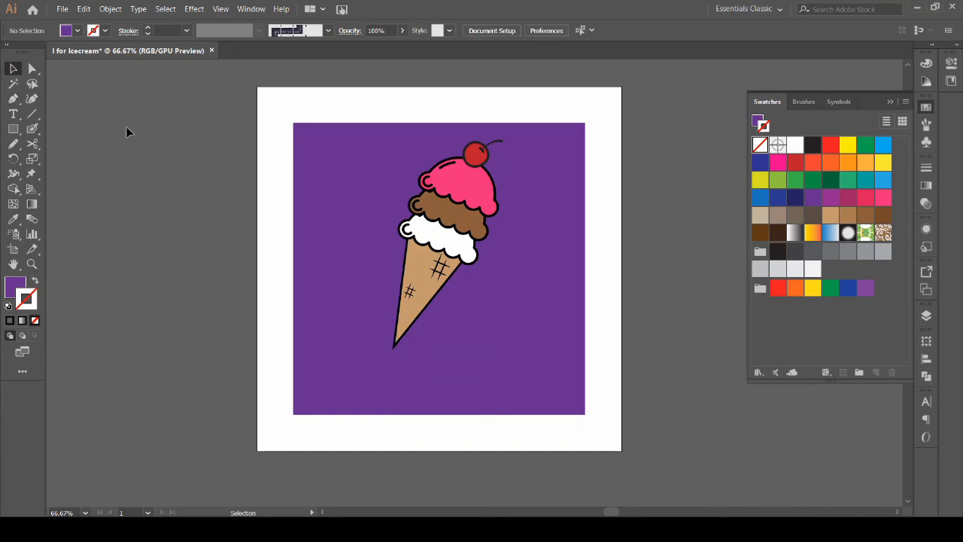
Step: Add the point text "ICECREAM" below the cone's tip inside the purple square
left_click(14, 113)
left_click(359, 388)
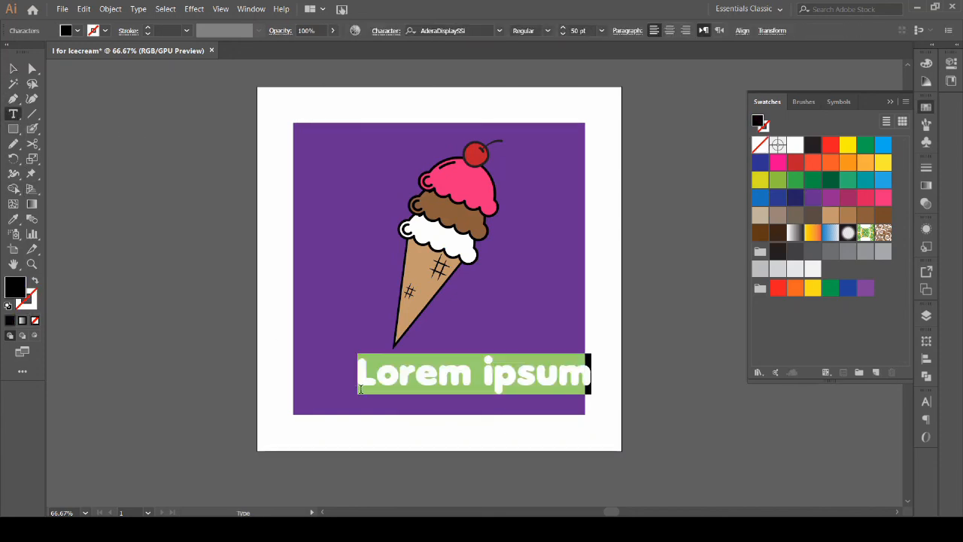
type("ICECREAM")
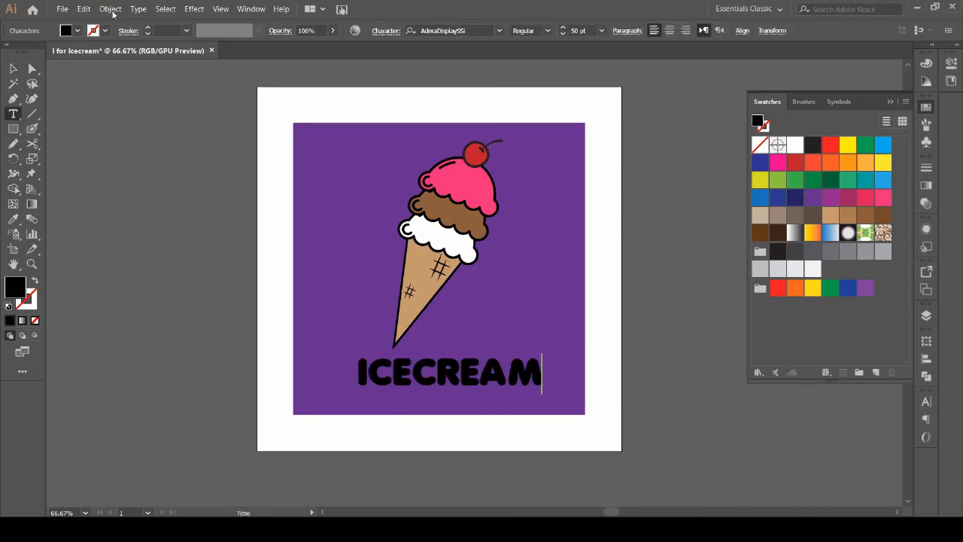
Step: Center the ICECREAM text horizontally with the purple square and lower it slightly
key("Escape")
left_click(542, 286, "shift")
left_click(421, 31)
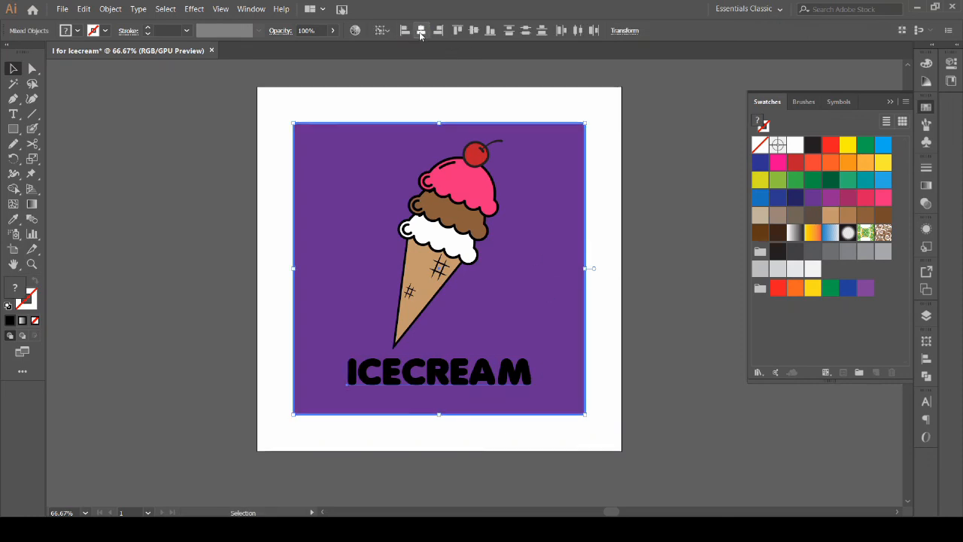
left_click(638, 354)
left_click_drag(461, 377, 461, 383)
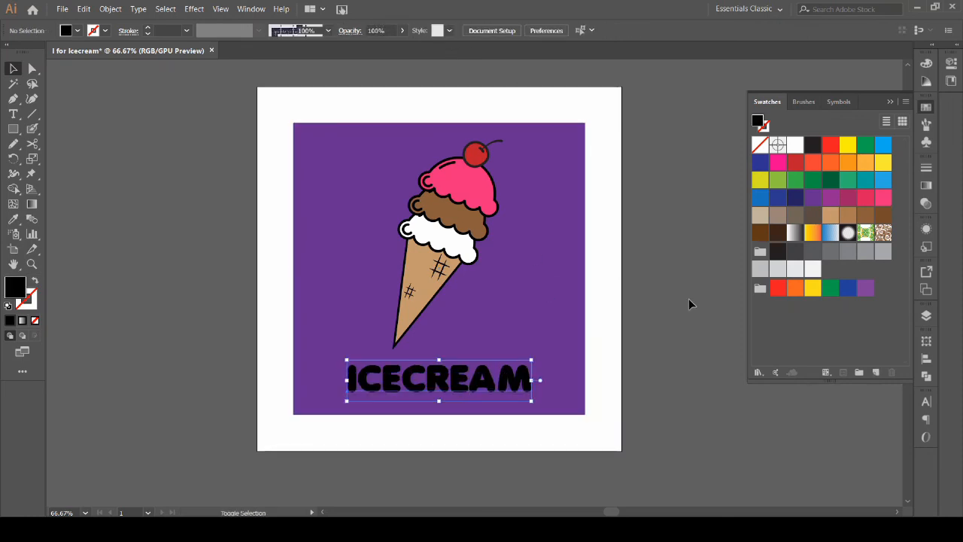